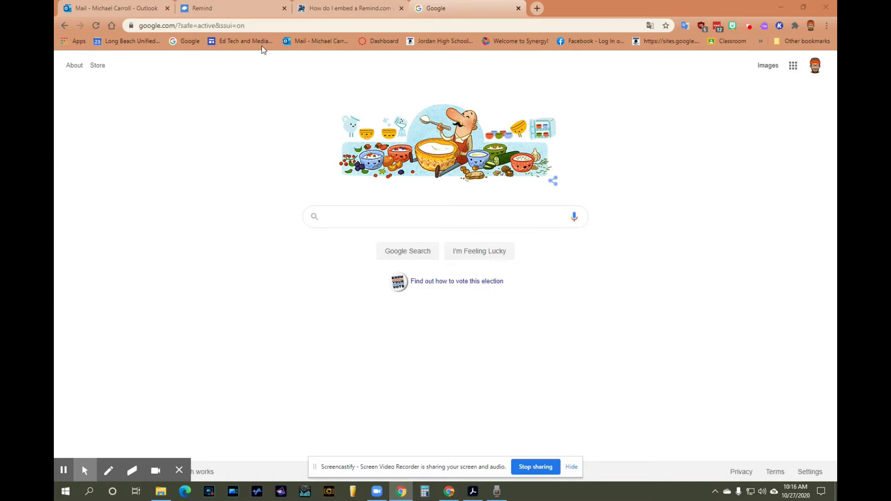
- Switch Chrome from the Google search page to the remind.com home page tab
click(236, 12)
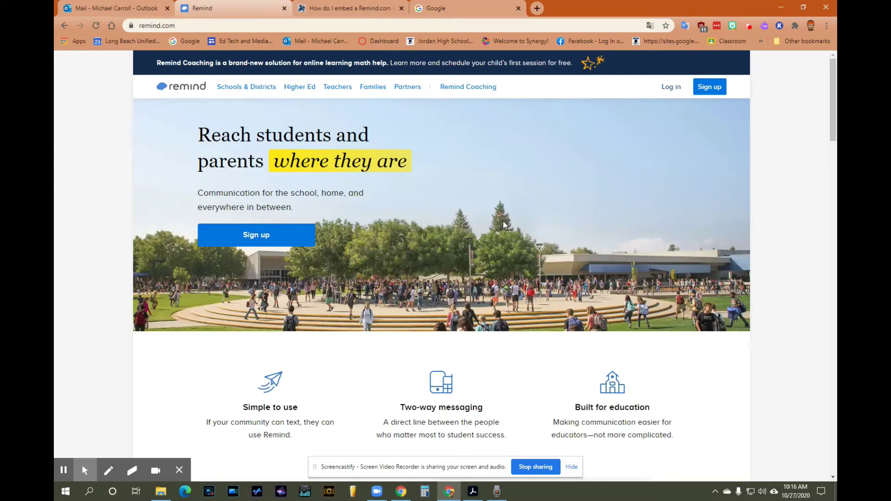
- Open Remind's Create an account dialog, dismiss it, and start logging in instead
click(701, 87)
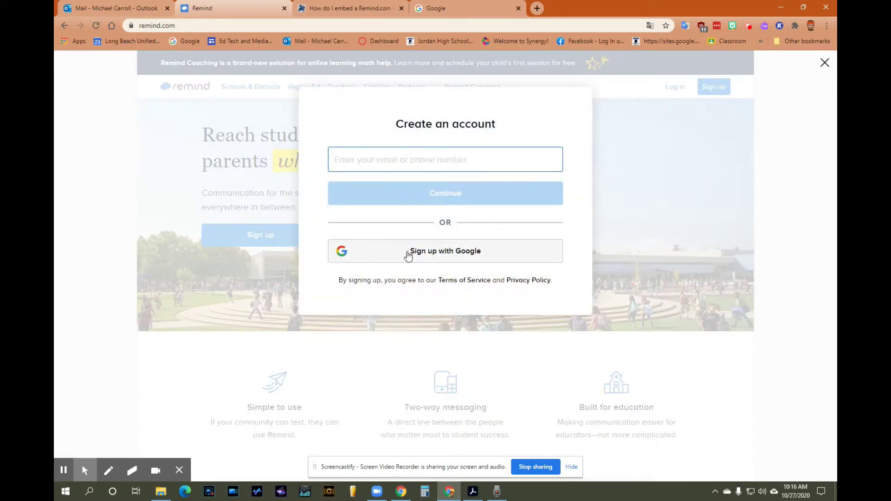
click(700, 204)
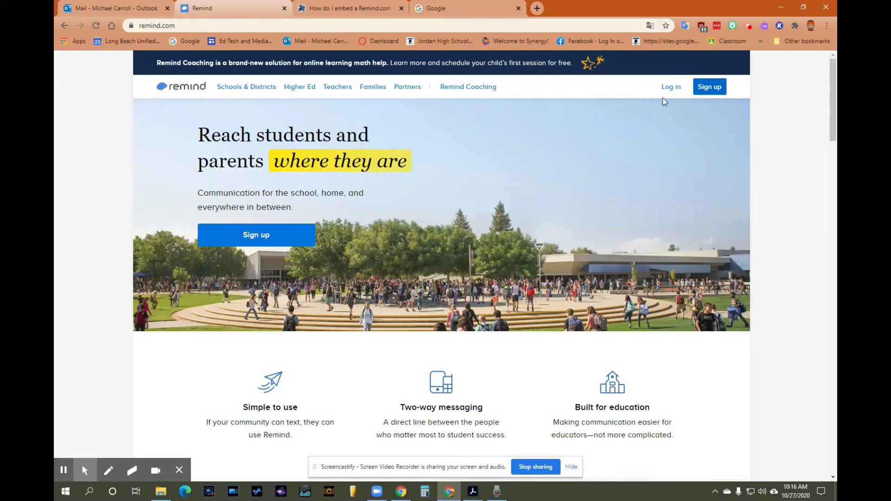
click(664, 88)
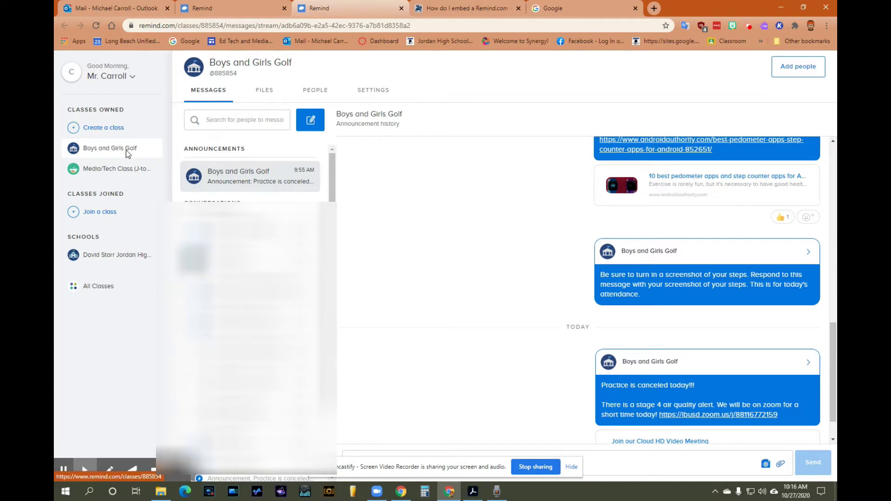
scroll(464, 257, down, 1)
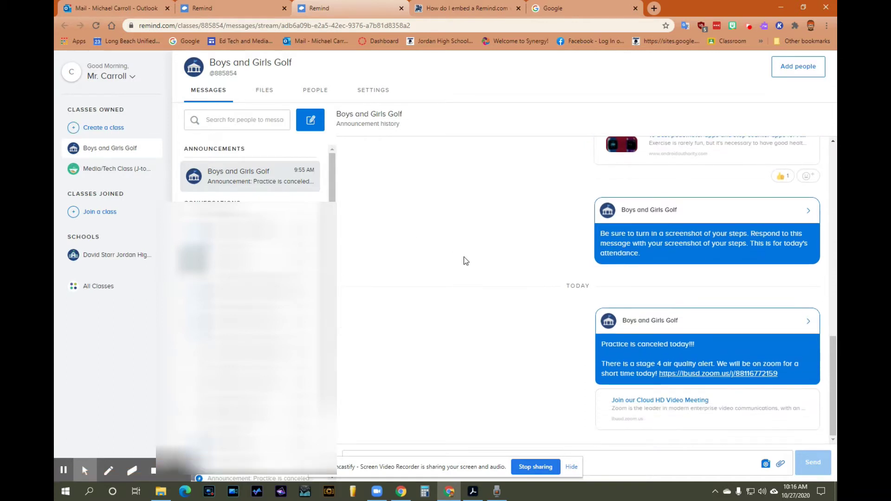
scroll(464, 257, up, 5)
scroll(466, 261, up, 10)
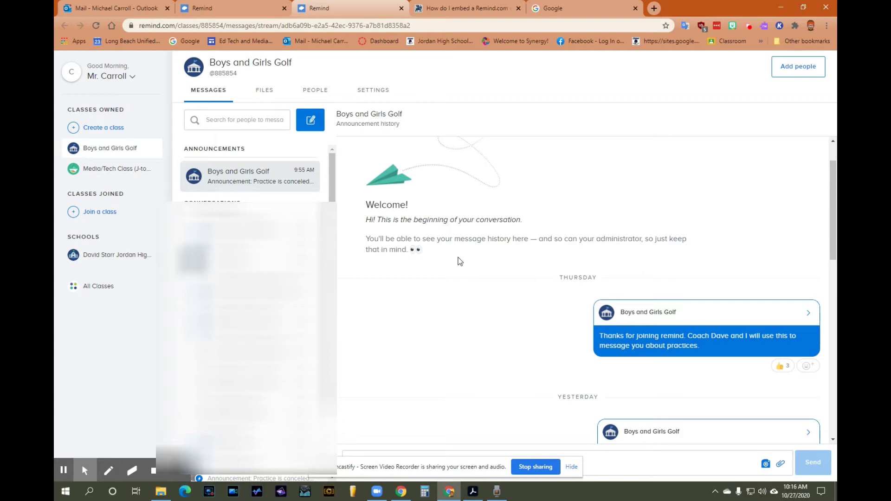
scroll(481, 309, down, 3)
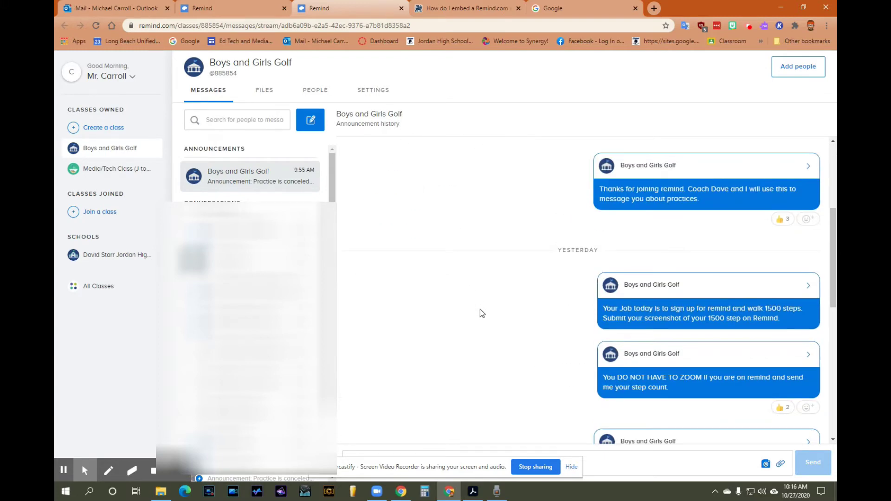
scroll(480, 309, down, 4)
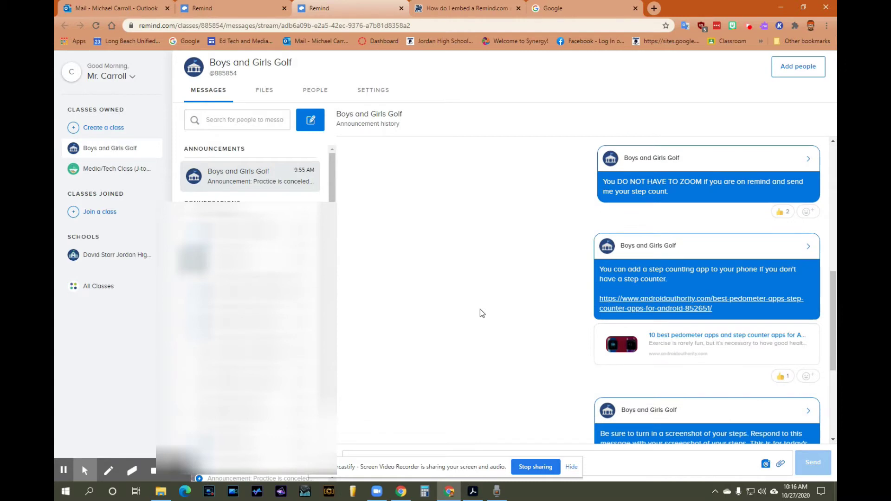
scroll(480, 309, up, 7)
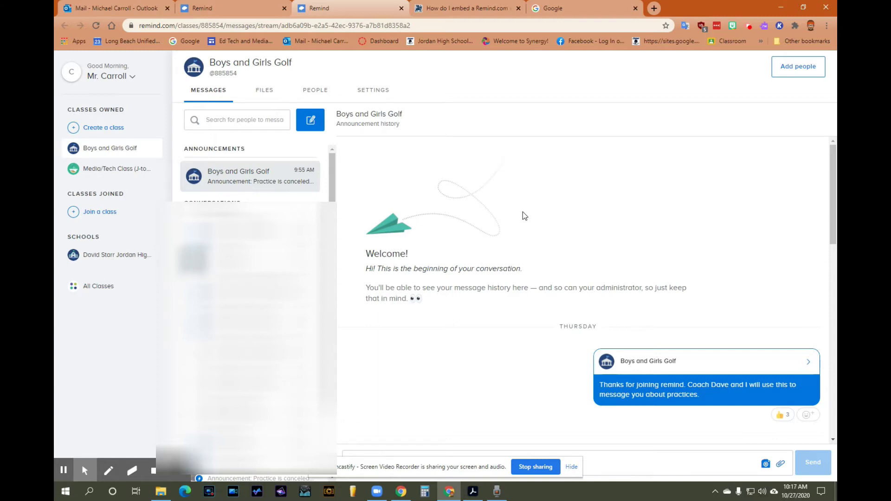
scroll(523, 212, down, 10)
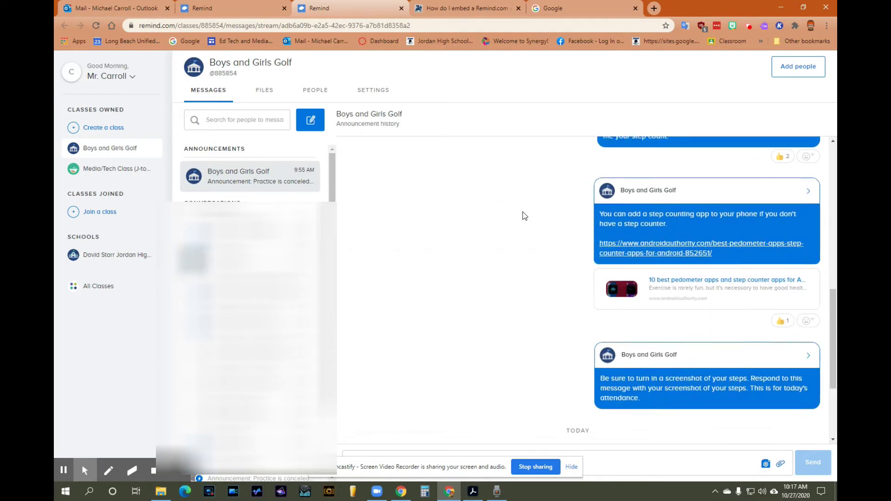
scroll(523, 211, down, 3)
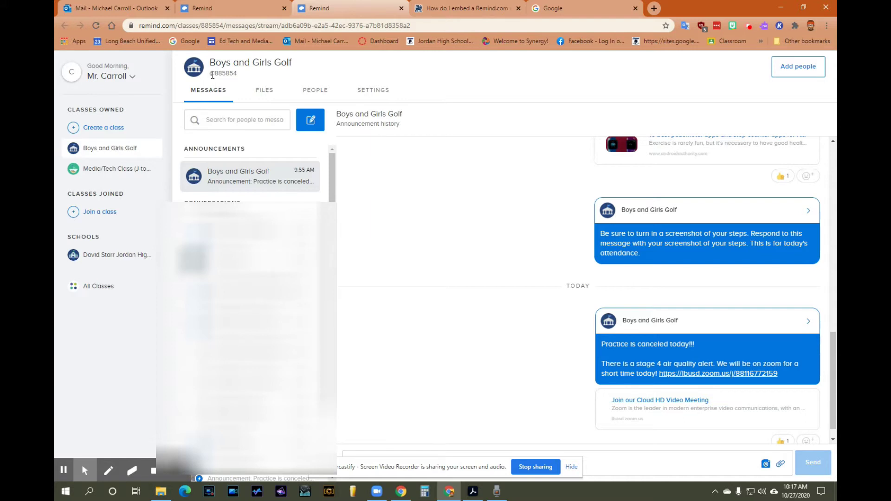
drag(211, 74, 236, 75)
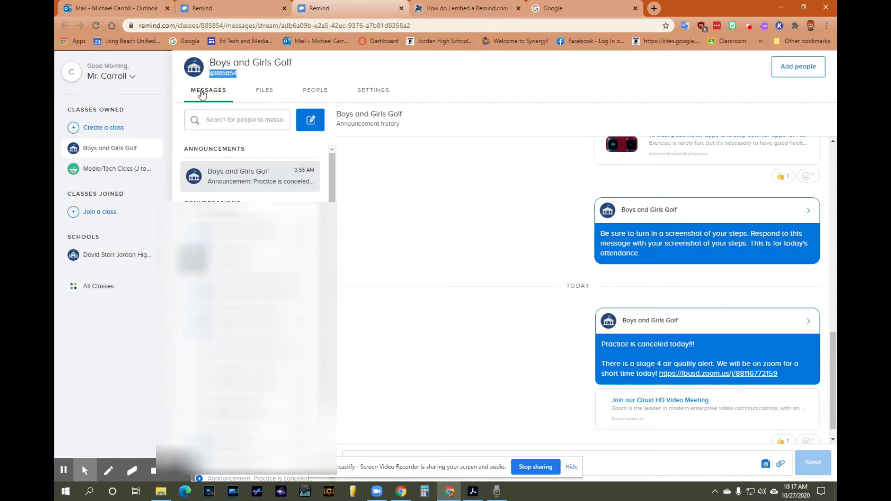
click(264, 91)
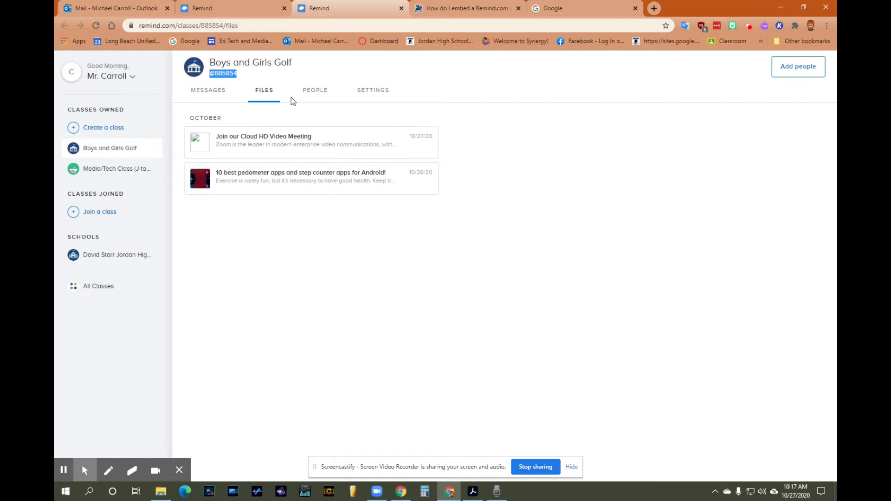
click(315, 90)
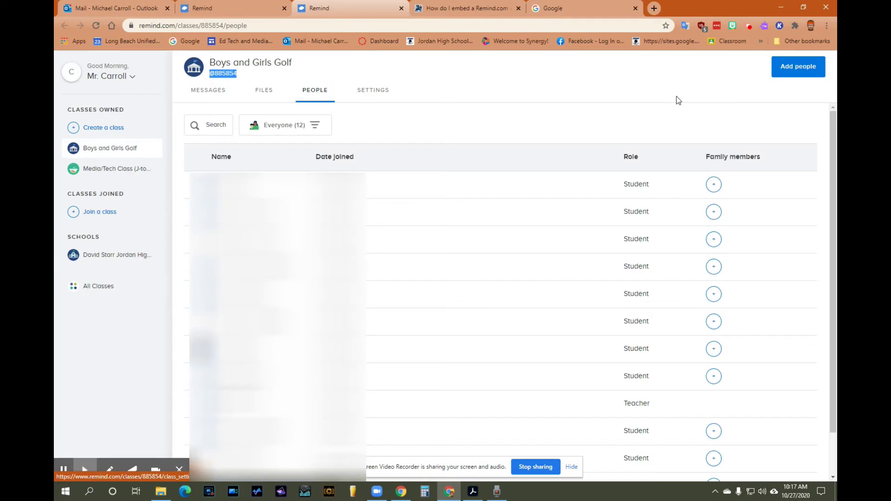
- Preview the Add people forms for parents and teachers, close the panel, and open class Settings
click(775, 70)
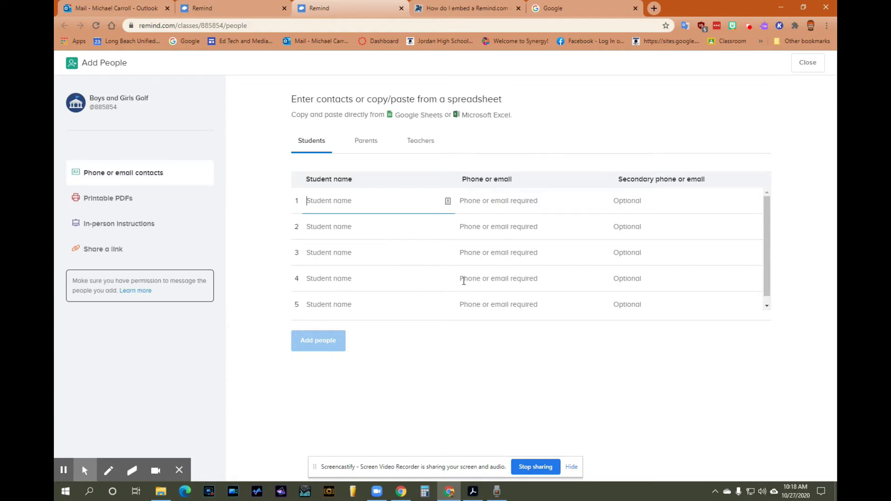
click(365, 140)
click(419, 141)
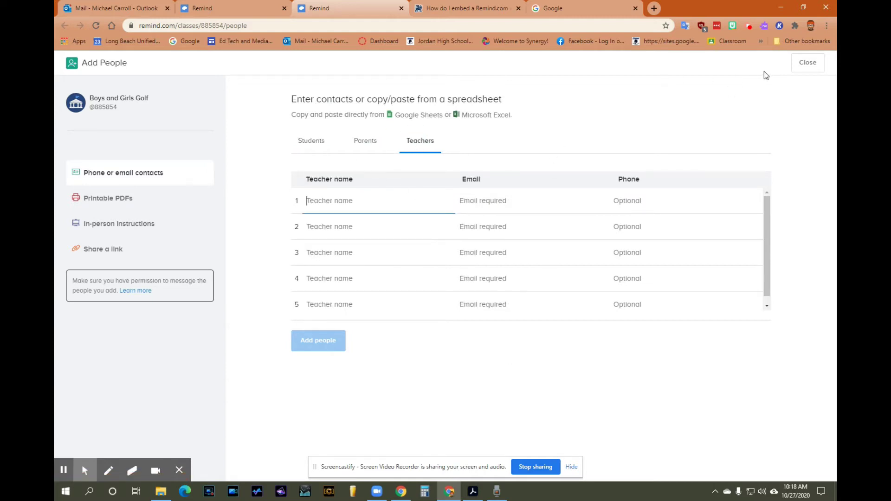
click(800, 67)
click(375, 90)
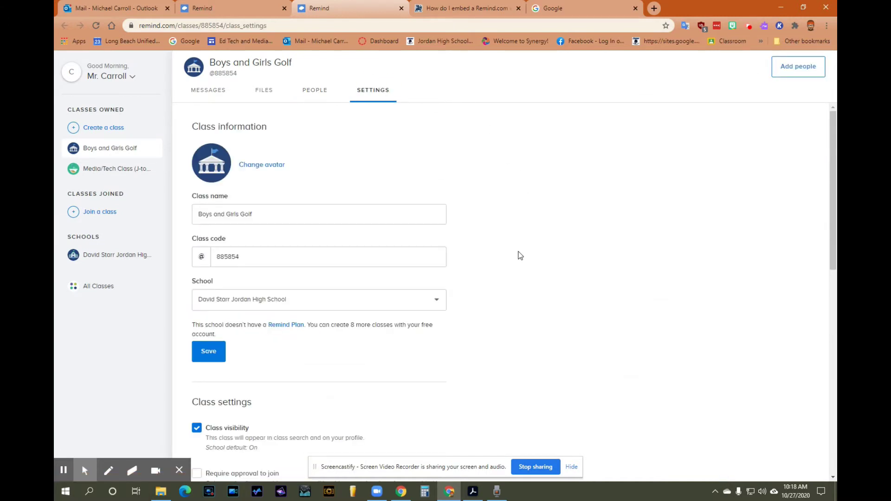
- Review the Golf class settings and class code 885854, then switch to the Google tab
scroll(518, 256, down, 4)
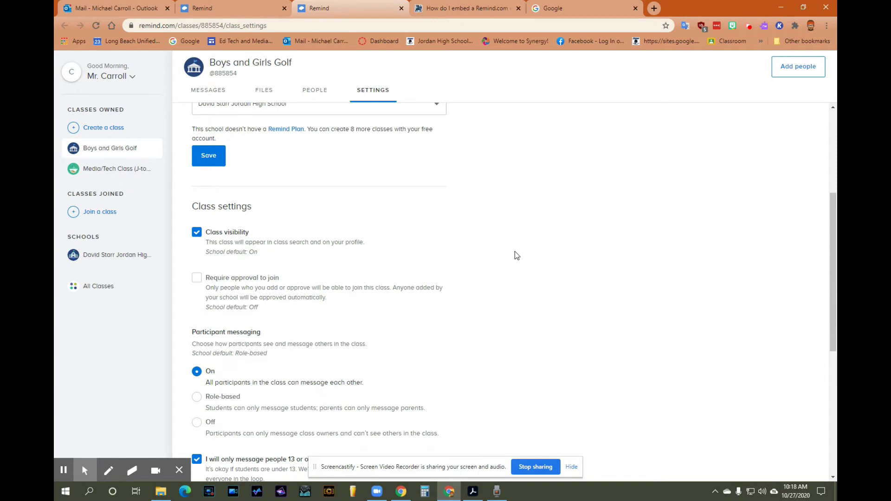
scroll(515, 252, down, 5)
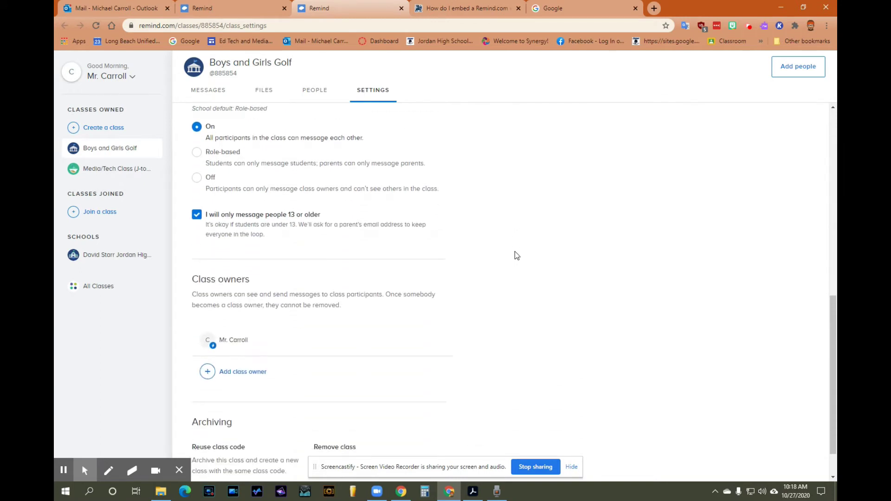
scroll(514, 252, up, 4)
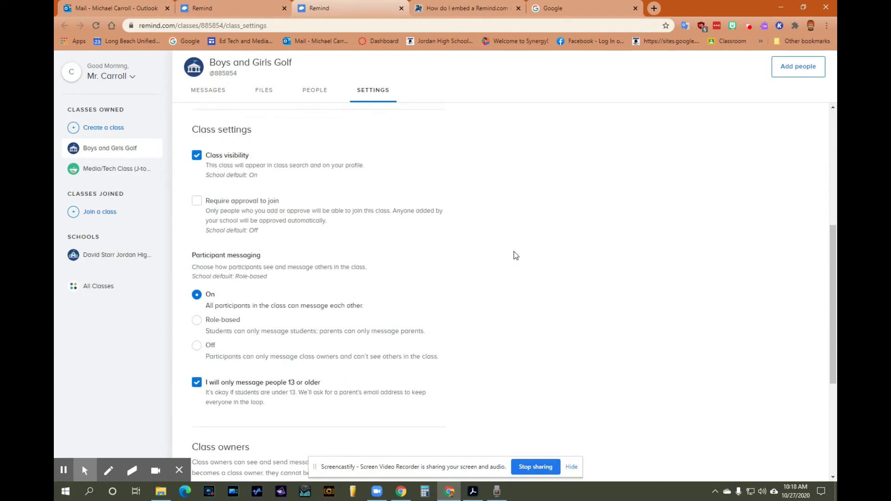
scroll(514, 256, up, 4)
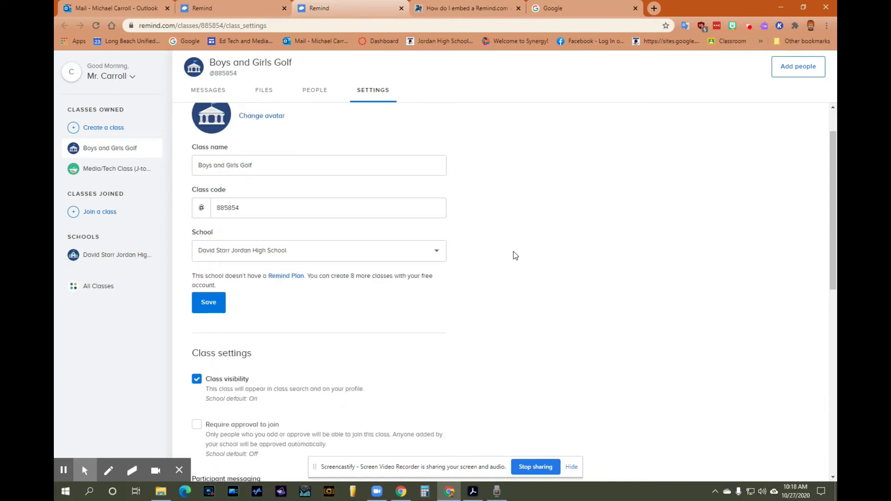
scroll(487, 255, down, 5)
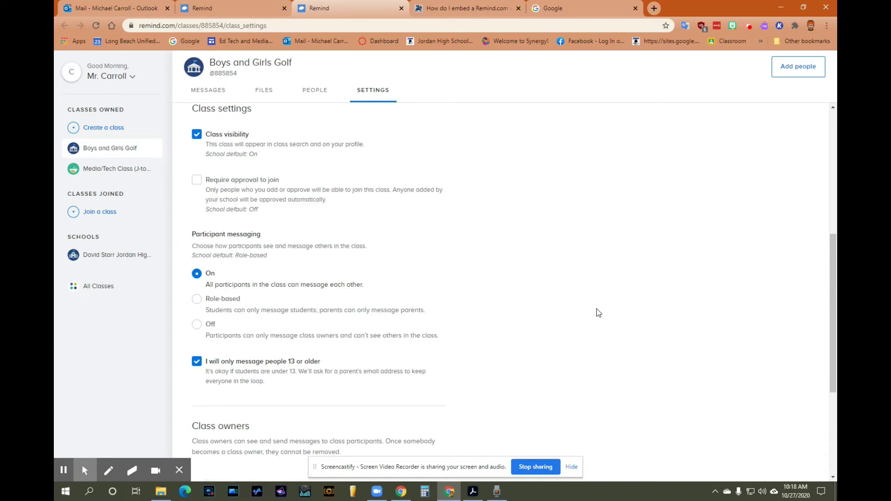
scroll(599, 313, down, 4)
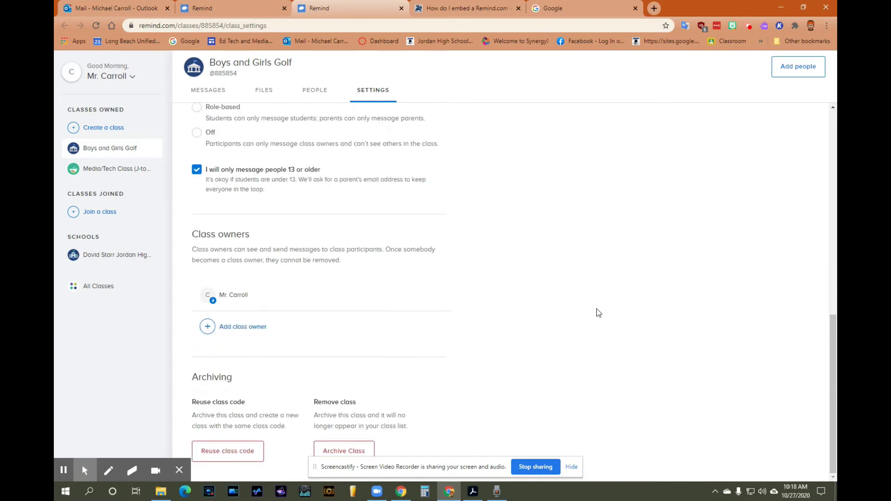
scroll(599, 313, up, 9)
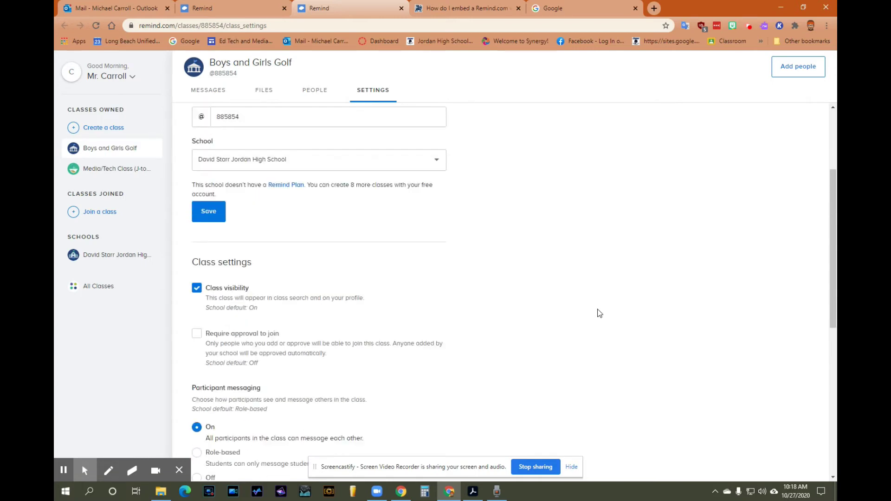
scroll(599, 313, up, 1)
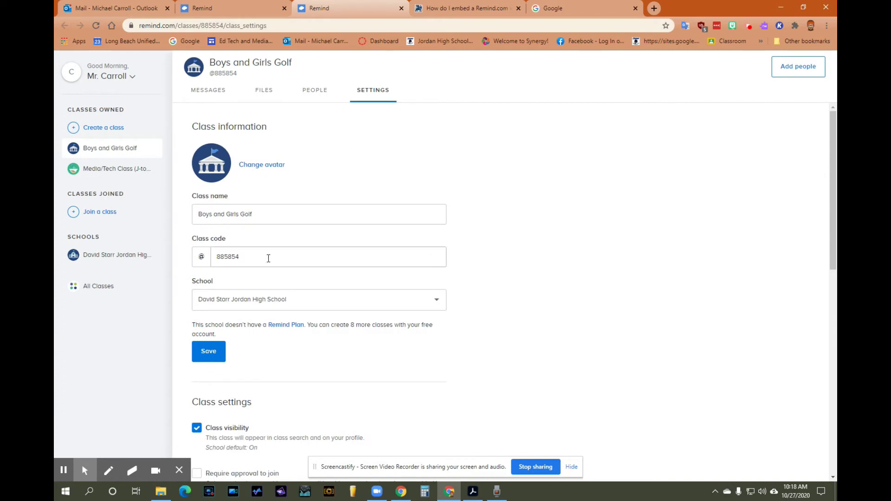
drag(268, 259, 200, 258)
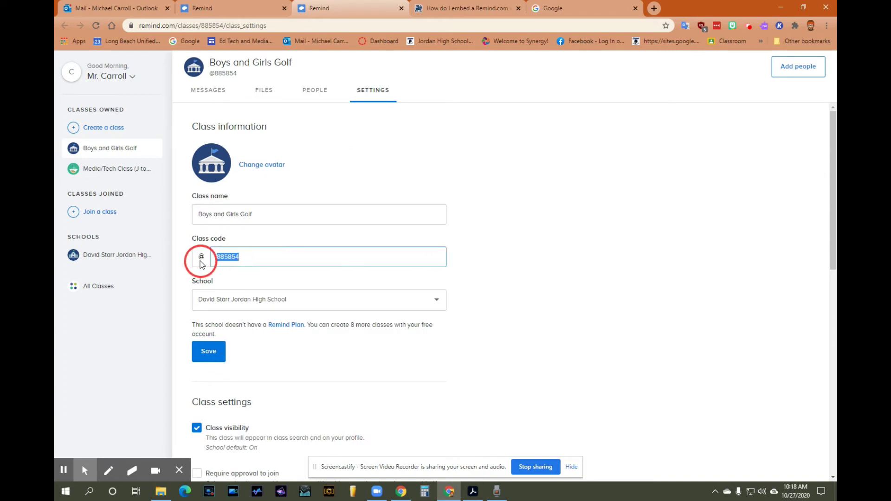
click(568, 235)
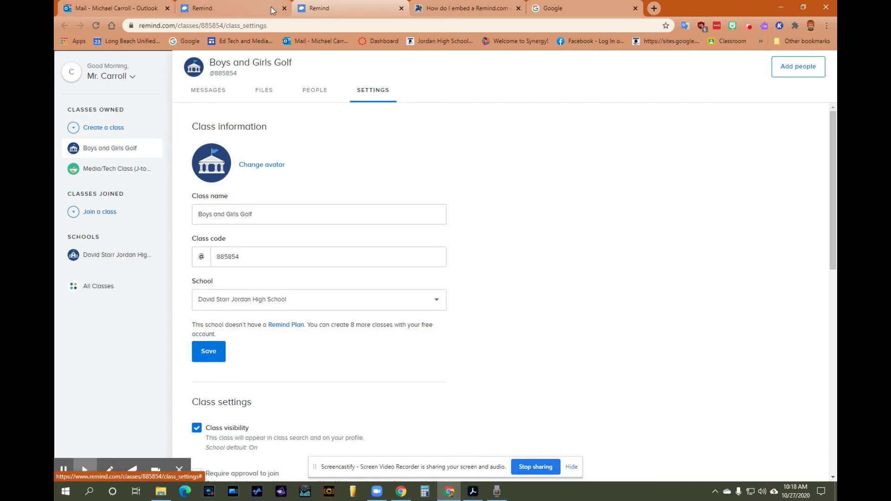
click(558, 4)
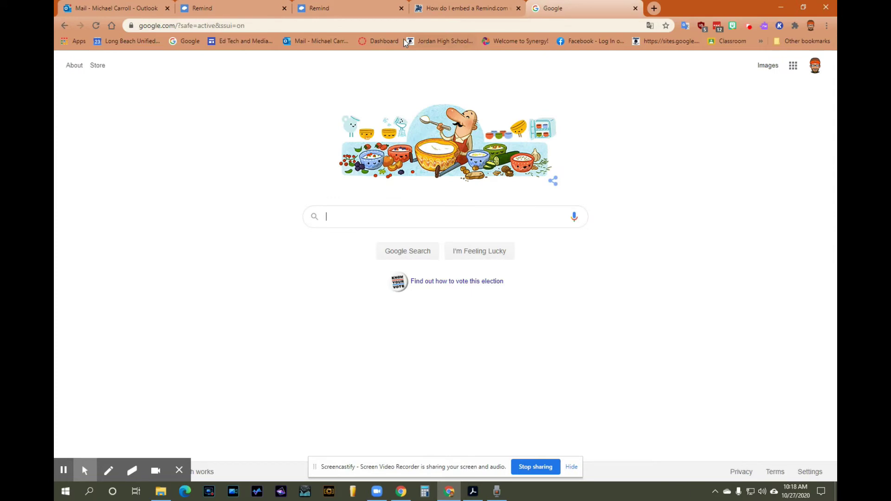
- Open the Boys and Girls Golf course from the Canvas Dashboard and scroll its Remind feed
click(364, 43)
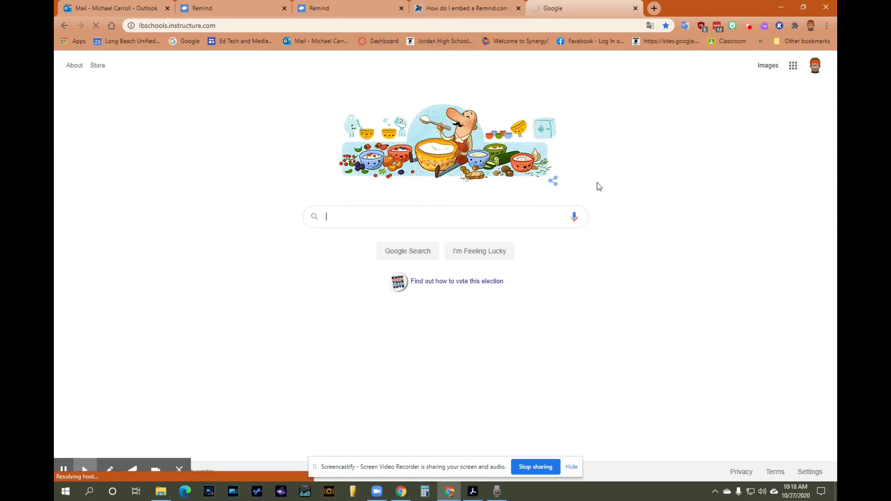
click(179, 210)
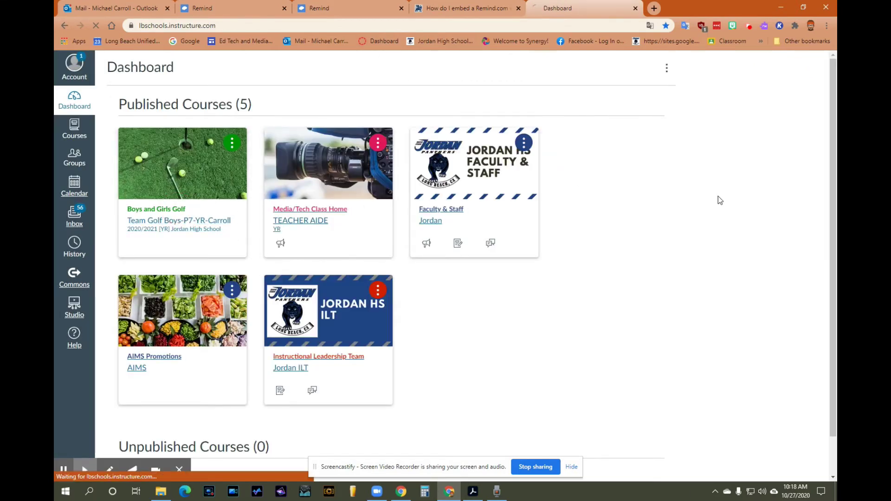
scroll(627, 209, down, 2)
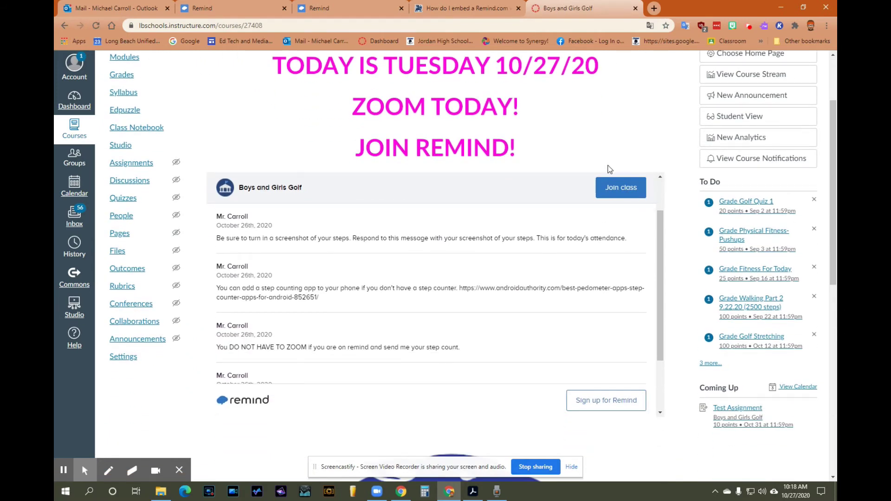
scroll(609, 170, up, 2)
scroll(551, 358, up, 2)
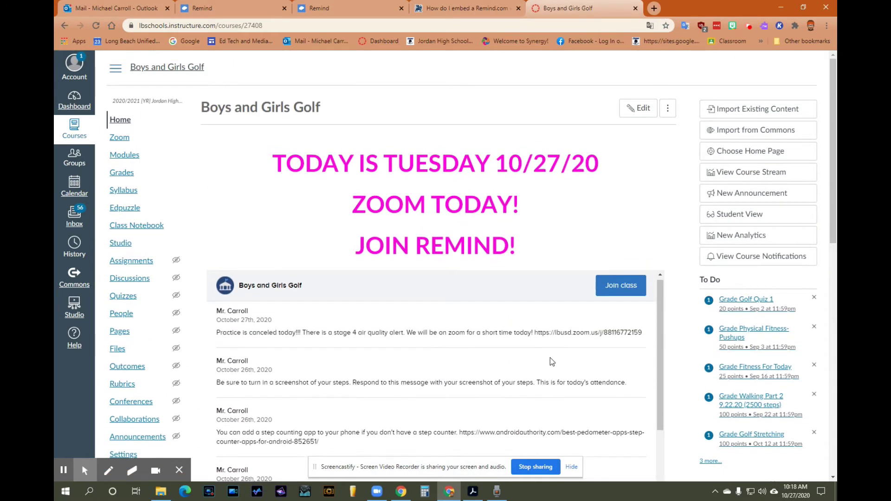
scroll(550, 357, down, 3)
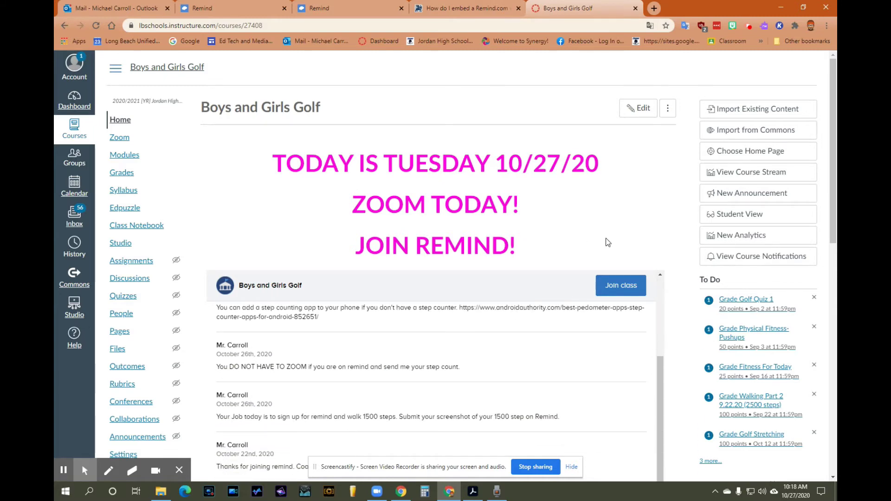
scroll(625, 237, down, 2)
scroll(690, 274, up, 2)
scroll(690, 274, up, 1)
scroll(678, 232, down, 3)
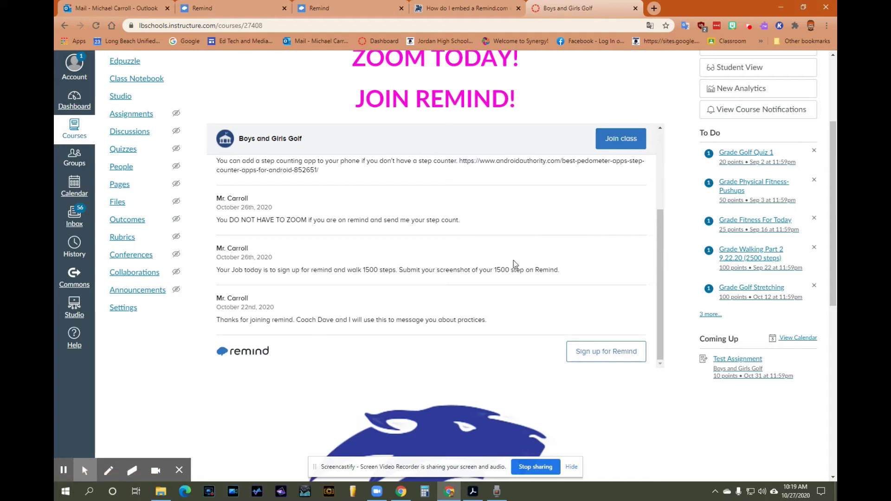
- Finish reviewing the Remind feed, close the duplicate Remind tab, and switch to the remaining one
scroll(517, 257, up, 2)
scroll(519, 260, up, 1)
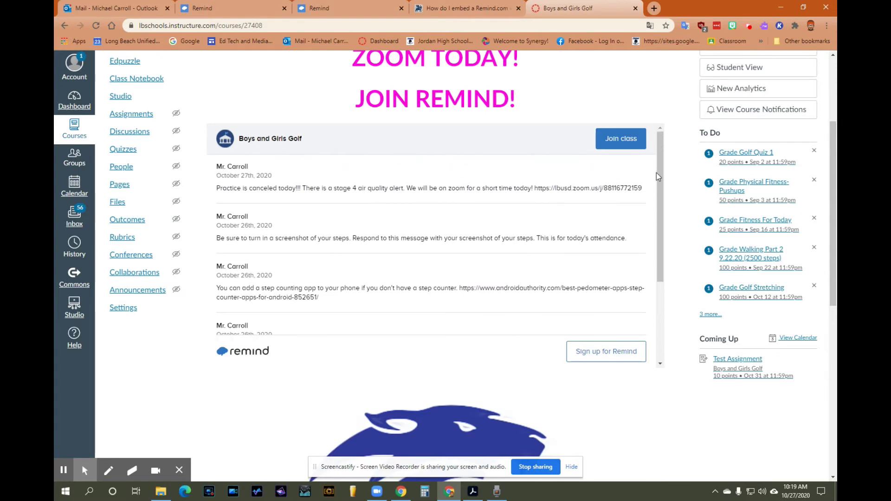
scroll(336, 210, up, 3)
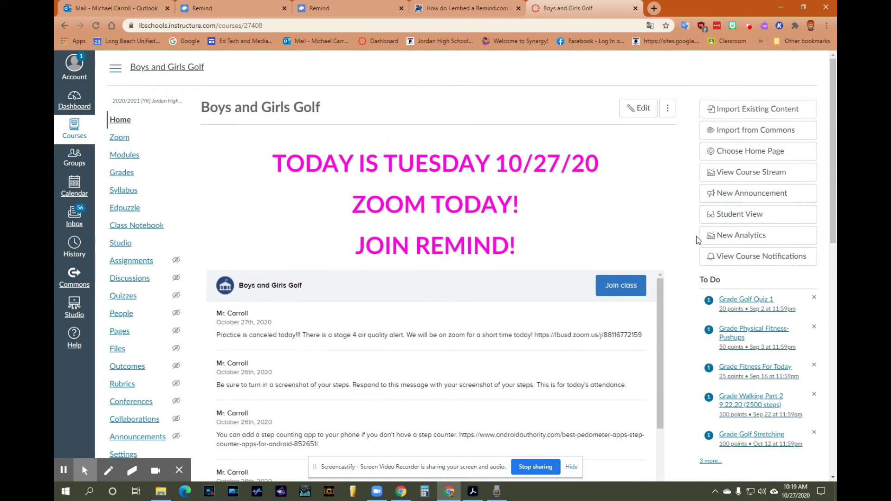
scroll(692, 274, down, 3)
scroll(691, 274, up, 3)
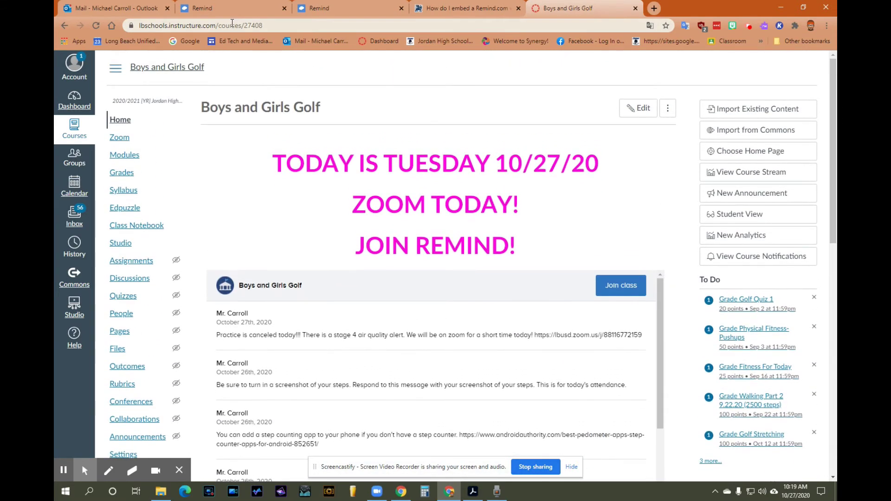
click(401, 8)
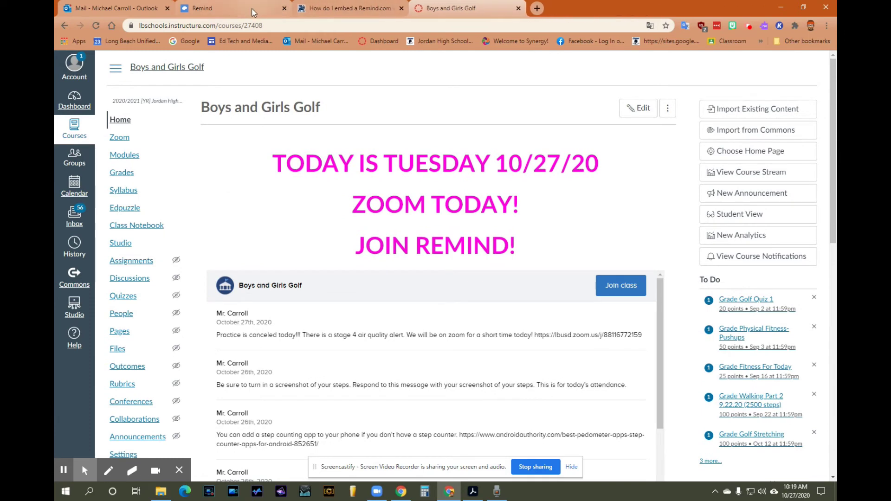
click(327, 9)
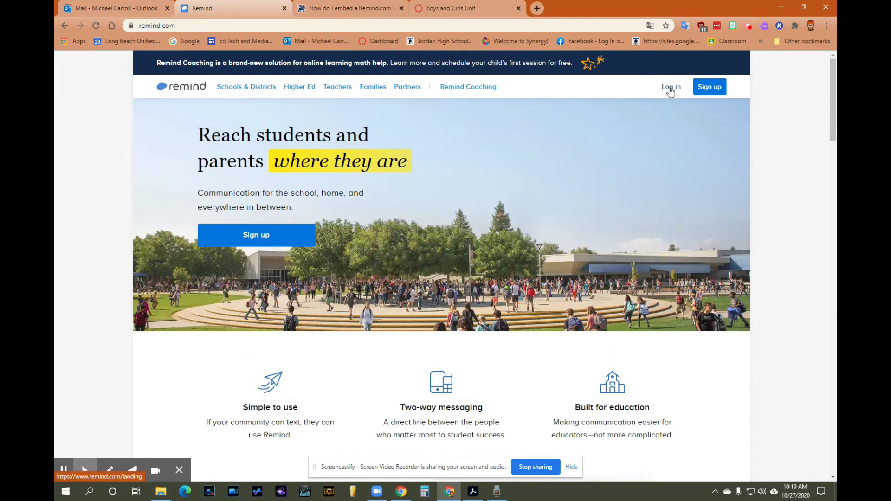
- Log in to Remind, close the old home tab, and open Account settings from the name menu
click(671, 87)
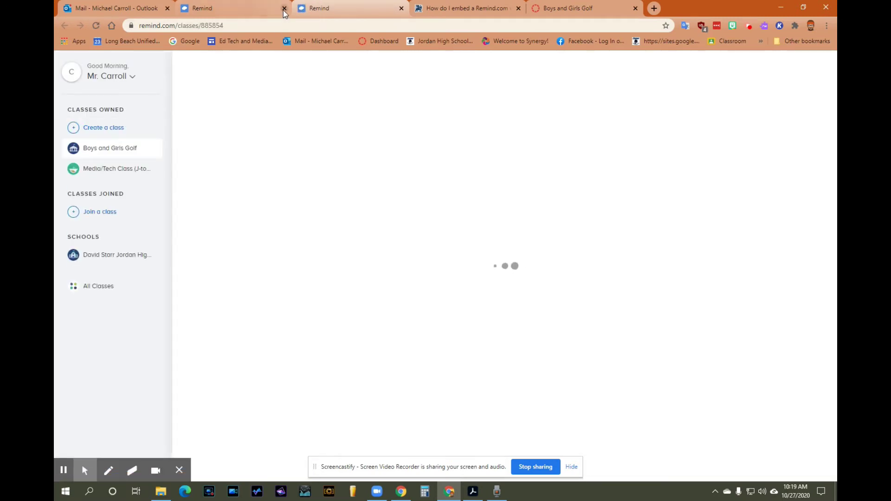
click(285, 9)
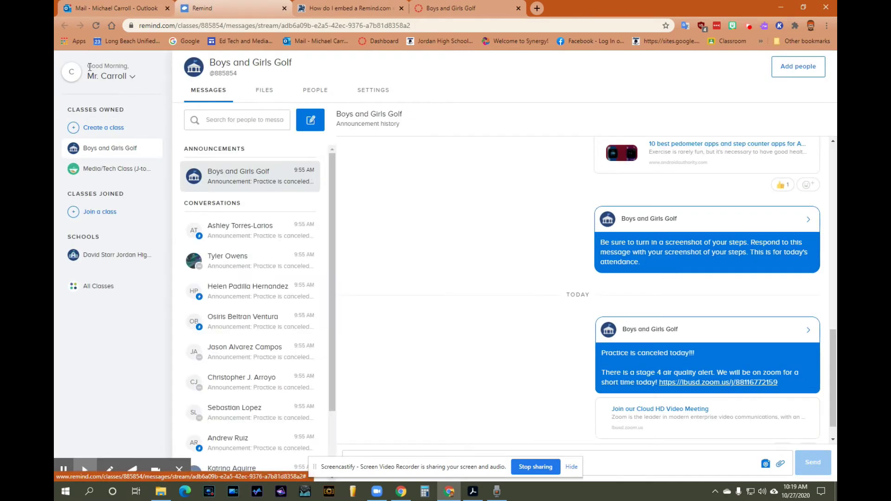
click(121, 77)
click(125, 97)
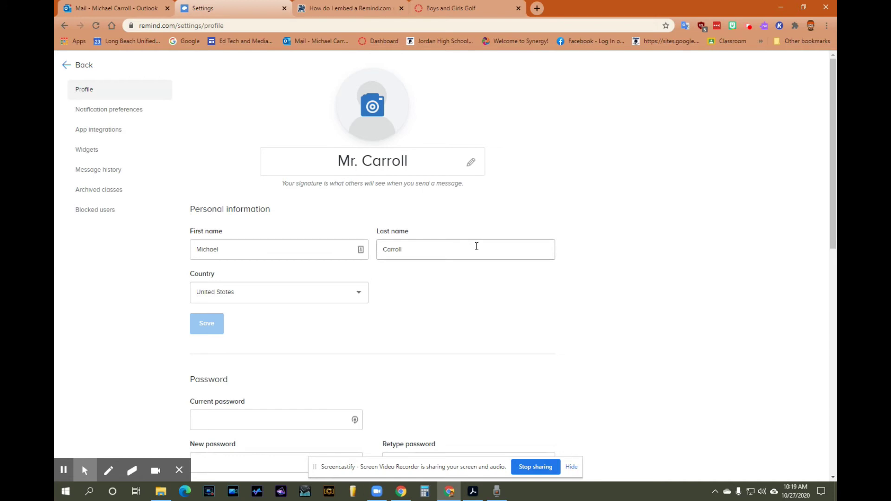
- Open the Widgets settings page with its embed code and preview, then switch to the embedding help article
scroll(80, 188, down, 1)
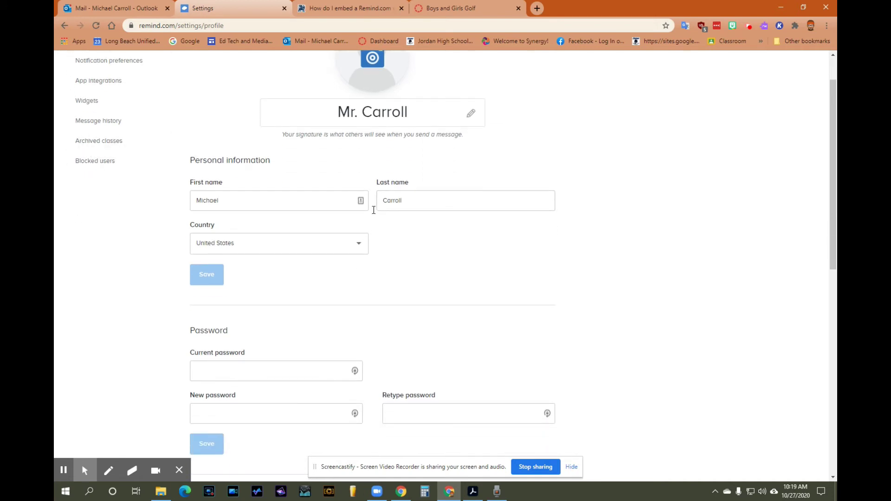
scroll(390, 225, up, 1)
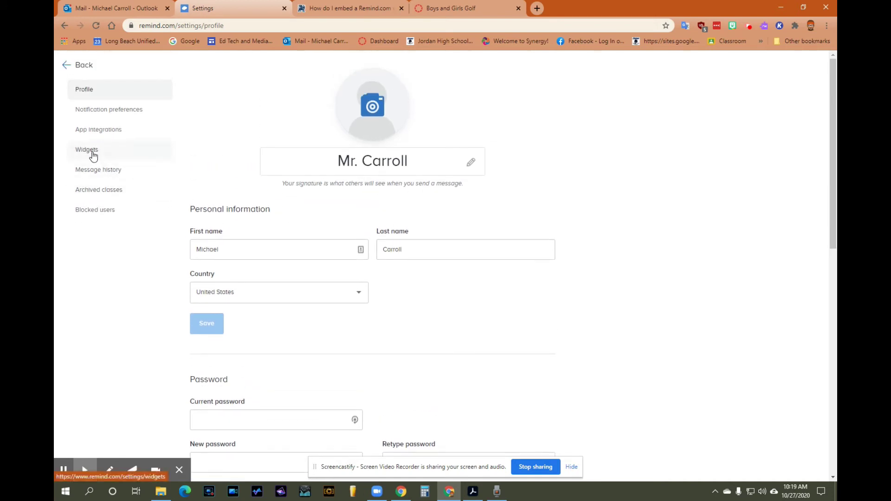
click(93, 154)
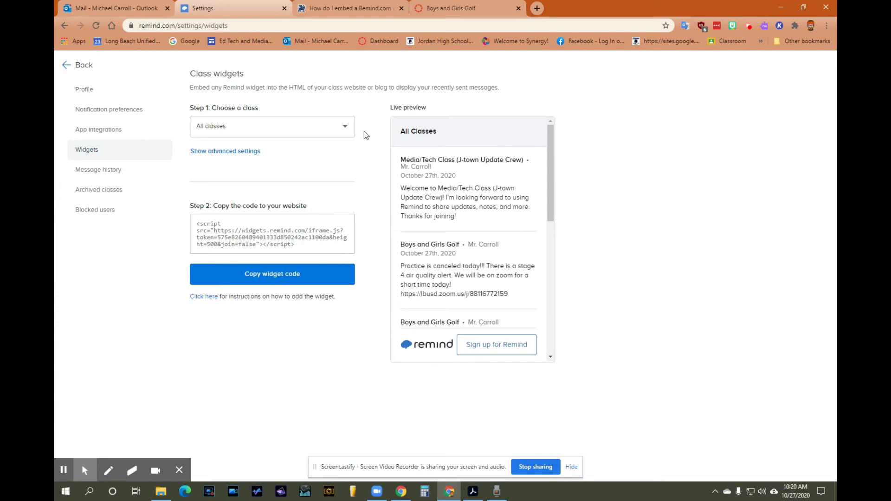
click(372, 6)
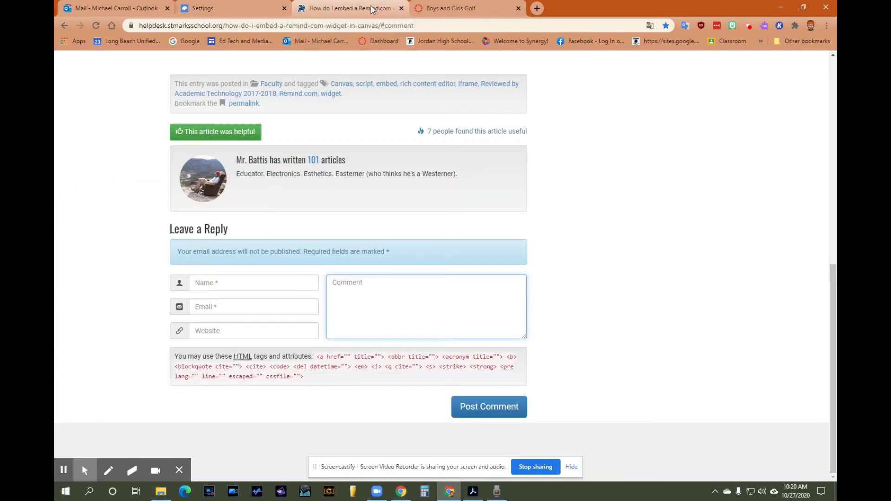
- Scroll up to the article's script-to-iframe converter box, then go back to Remind's widgets page
scroll(489, 205, up, 5)
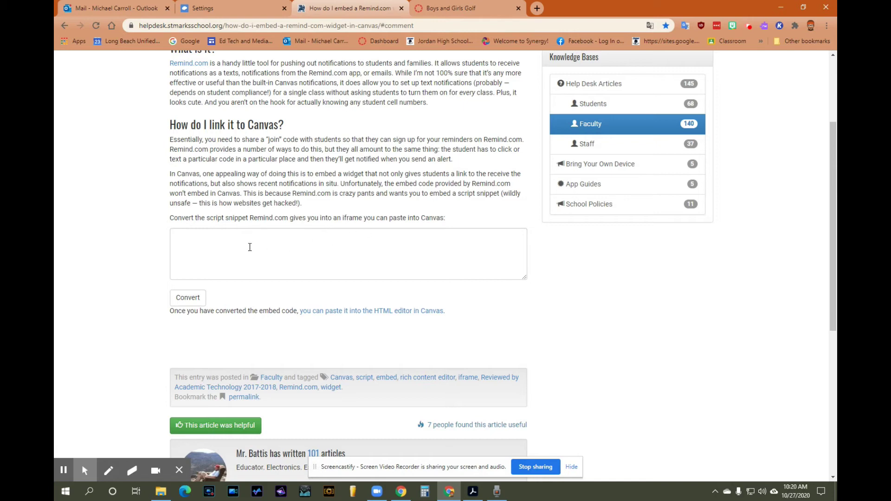
click(267, 9)
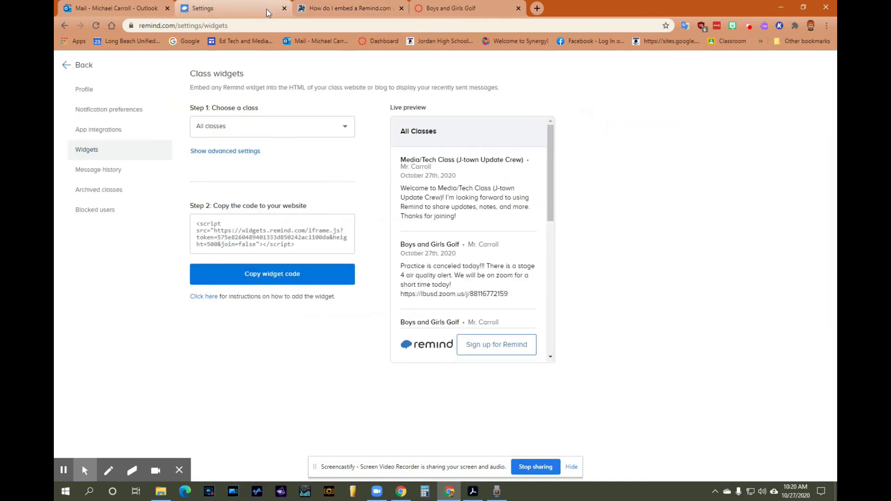
- Set the widget's class to Boys and Girls Golf, copy its Step 2 embed code, and return to the article
click(344, 129)
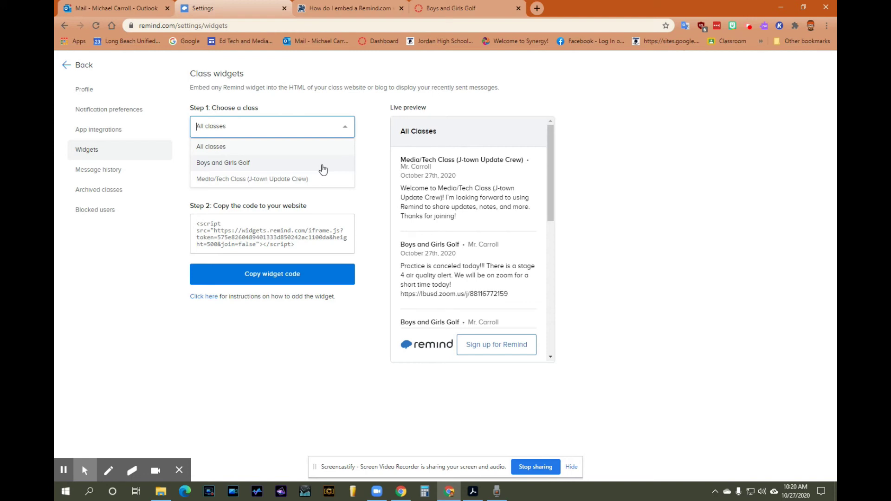
click(245, 163)
drag(305, 250, 194, 223)
key(ctrl+c)
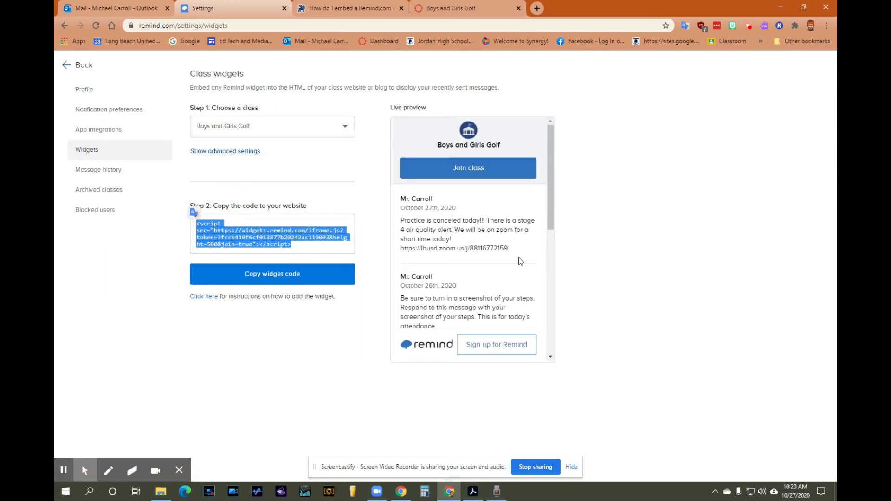
click(338, 10)
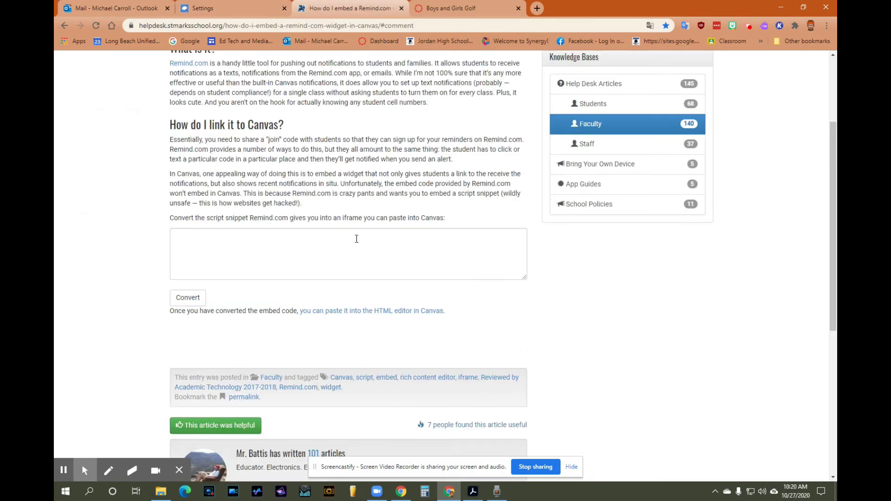
- Paste the Golf widget script into the converter box, then return to Remind's widget settings
click(272, 242)
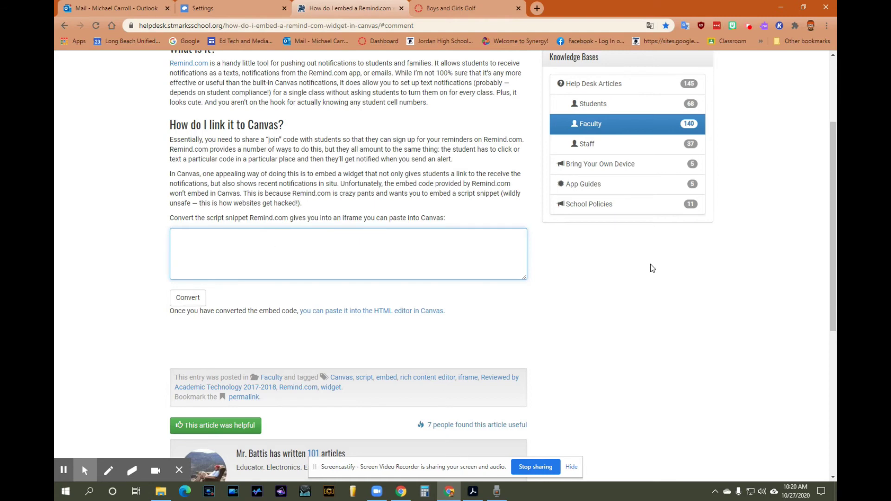
key(ctrl+v)
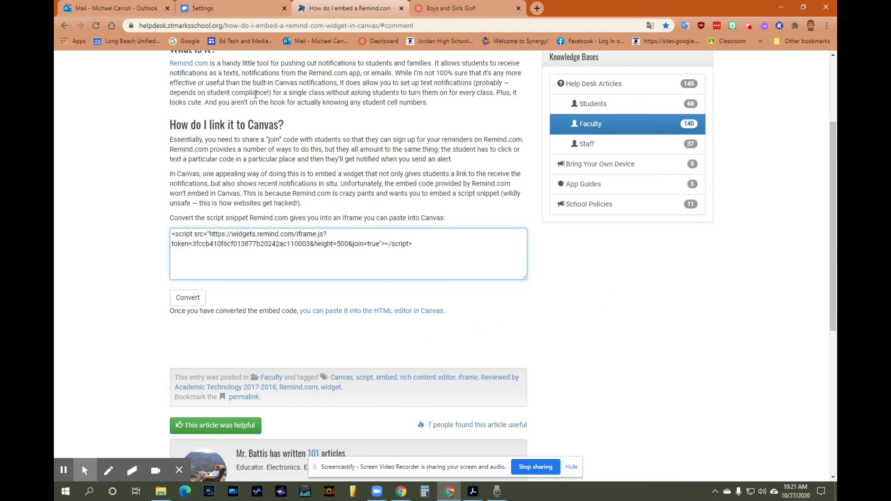
click(235, 7)
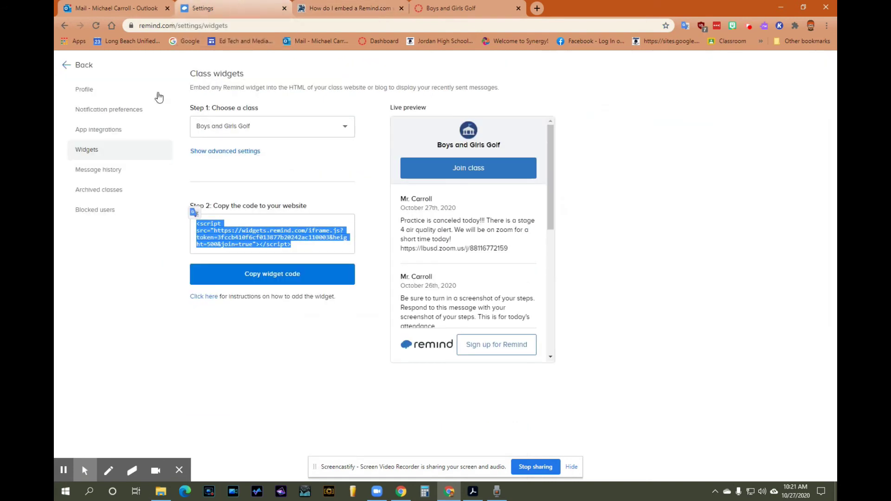
- In Account settings > Widgets, choose Boys and Girls Golf and select its widget script code
click(63, 67)
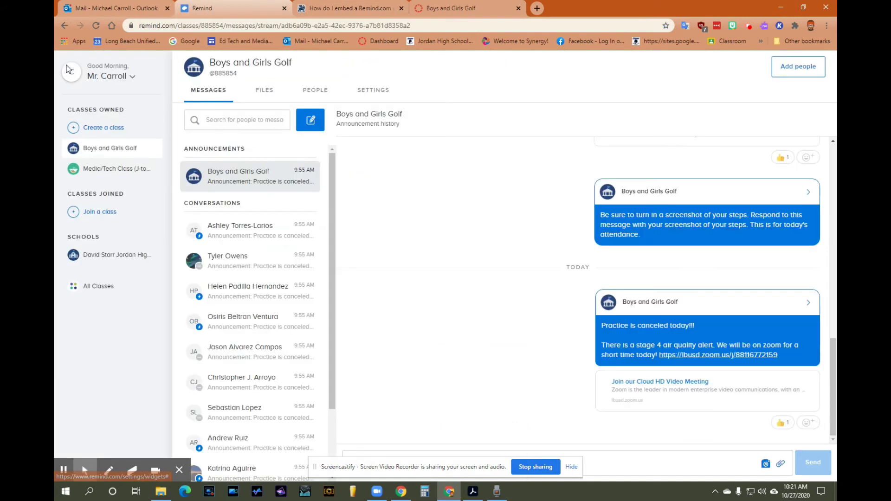
click(124, 75)
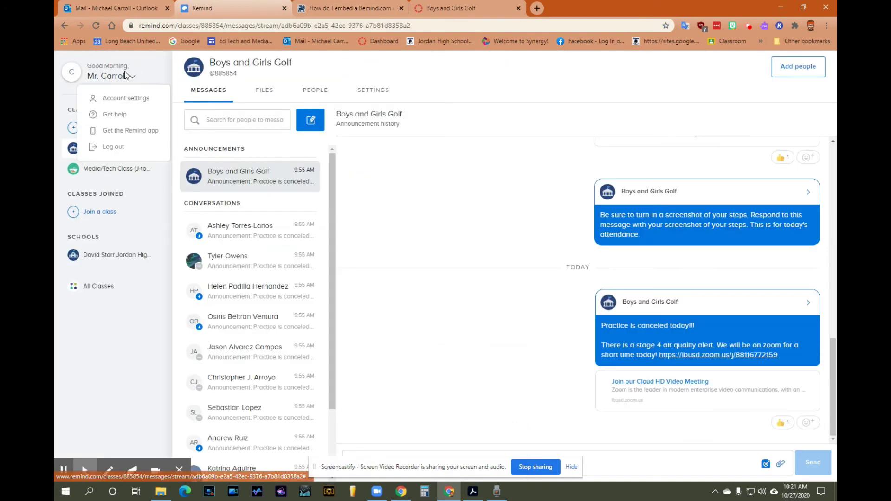
click(127, 98)
click(100, 148)
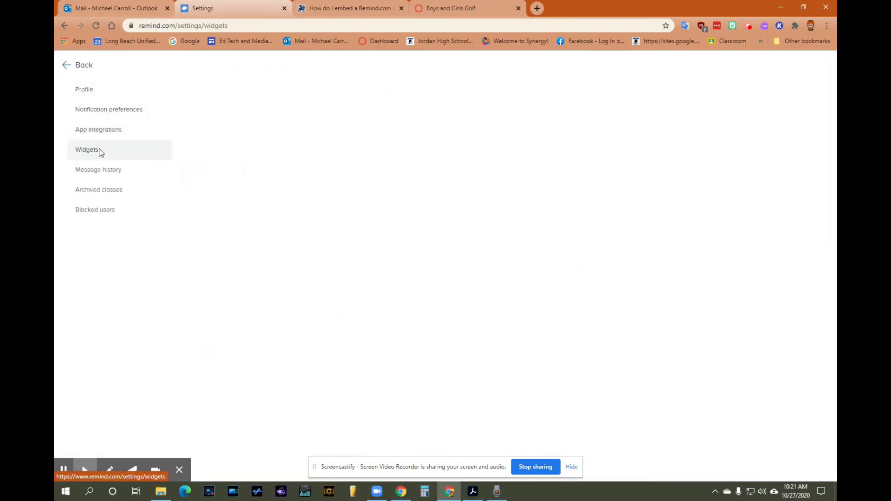
click(280, 125)
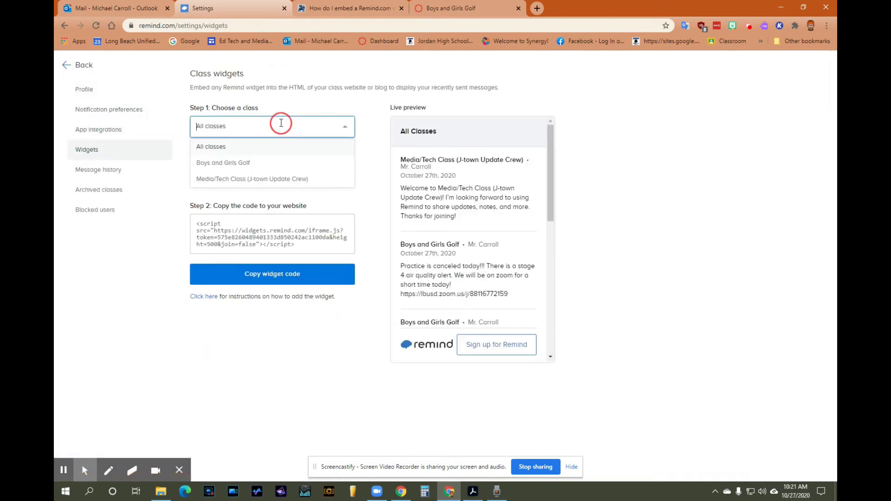
click(274, 163)
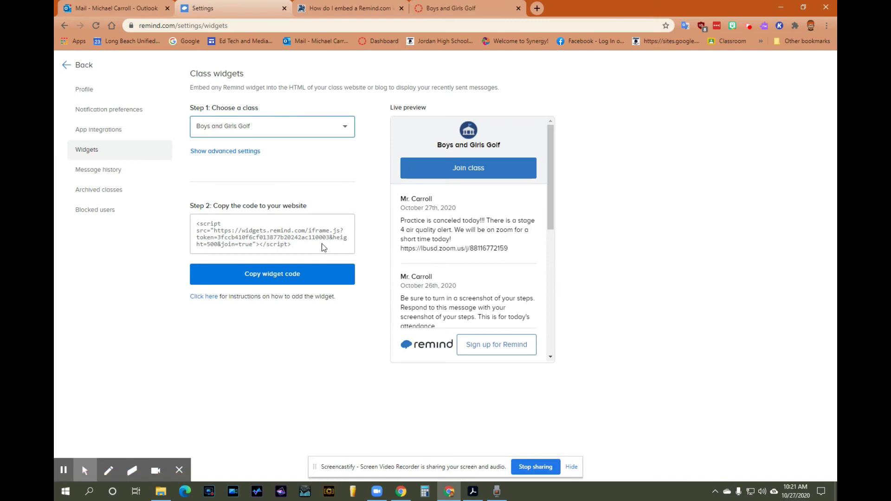
drag(307, 252, 193, 219)
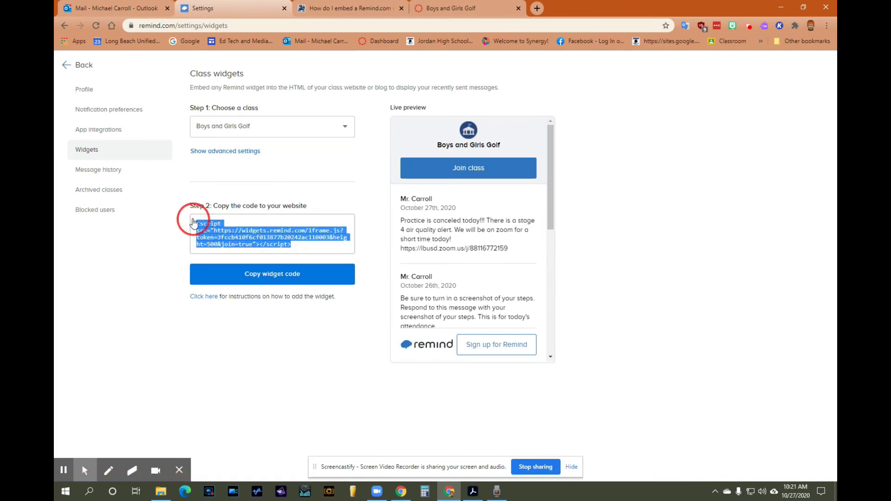
- Convert the Boys and Girls Golf script into an iframe embed code in the help article
click(372, 7)
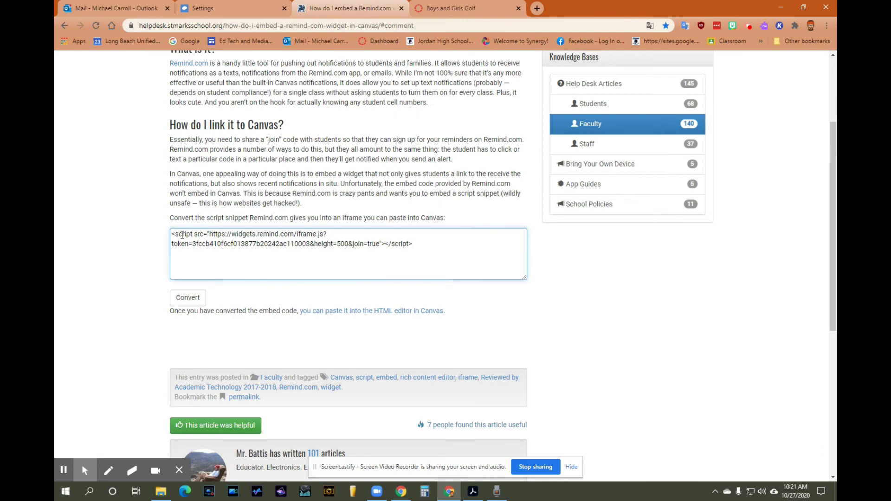
scroll(567, 281, up, 3)
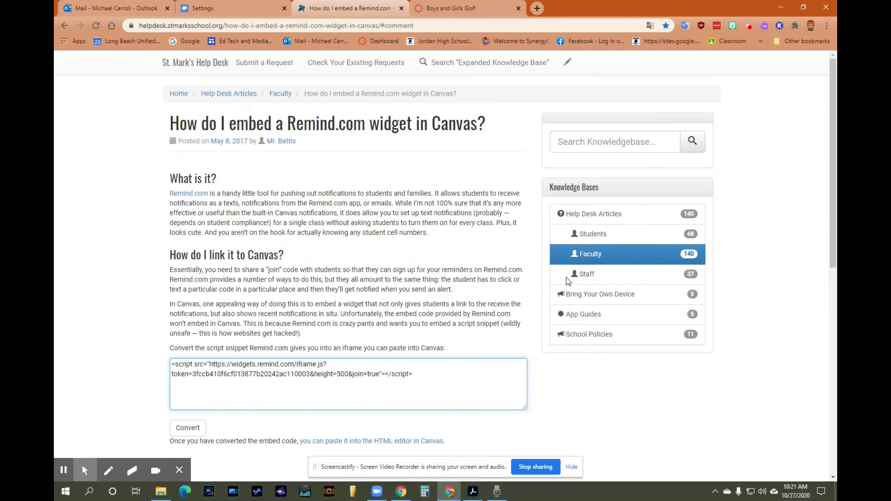
scroll(557, 334, down, 2)
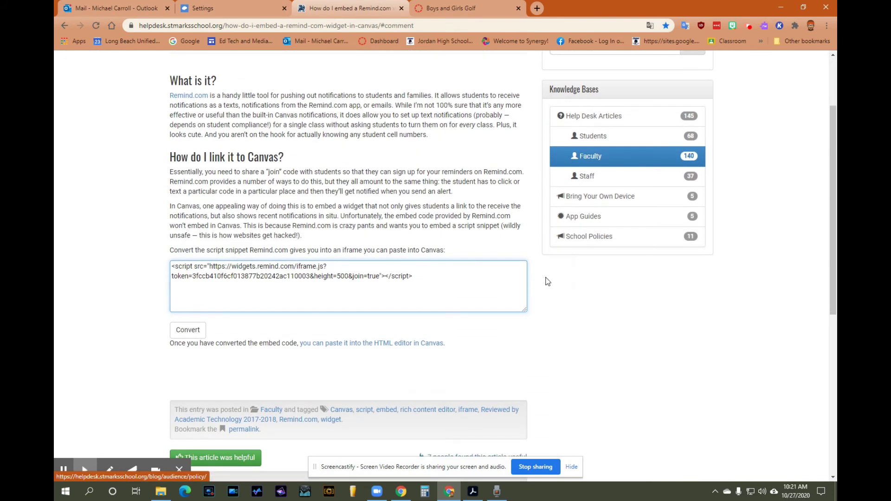
click(188, 330)
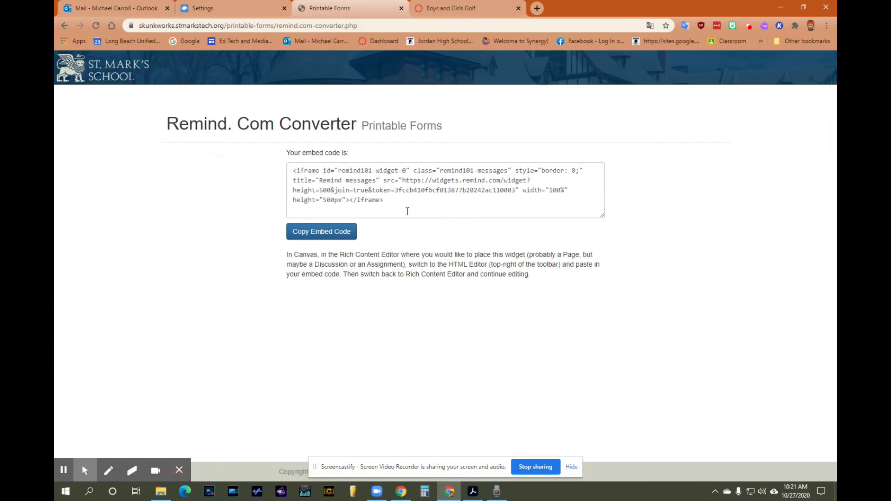
- Copy the generated iframe embed code and return to the Boys and Girls Golf Canvas course
drag(418, 199, 284, 163)
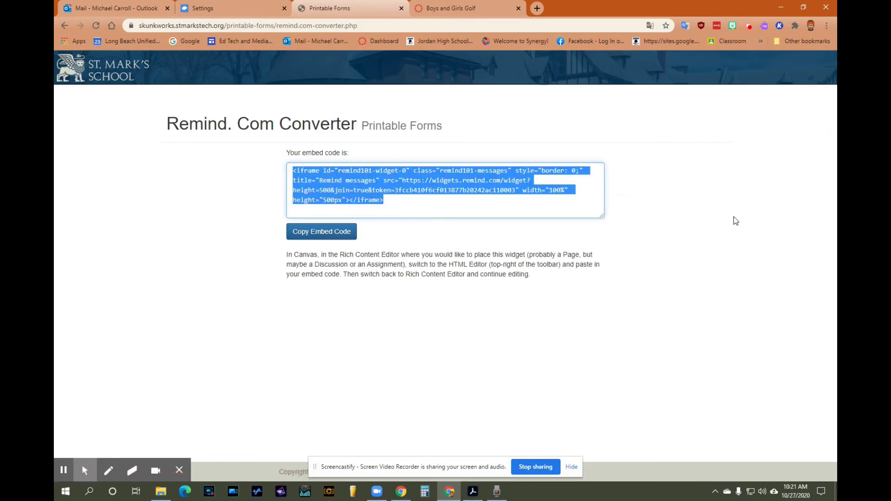
click(325, 235)
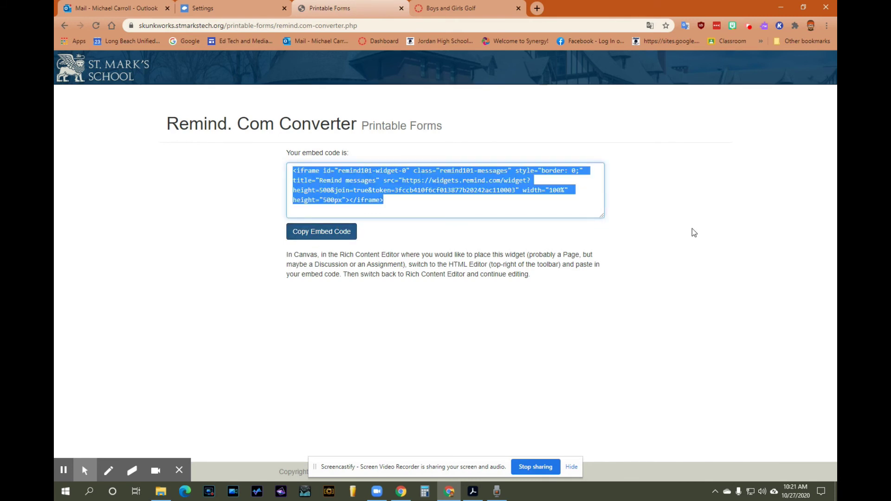
click(453, 5)
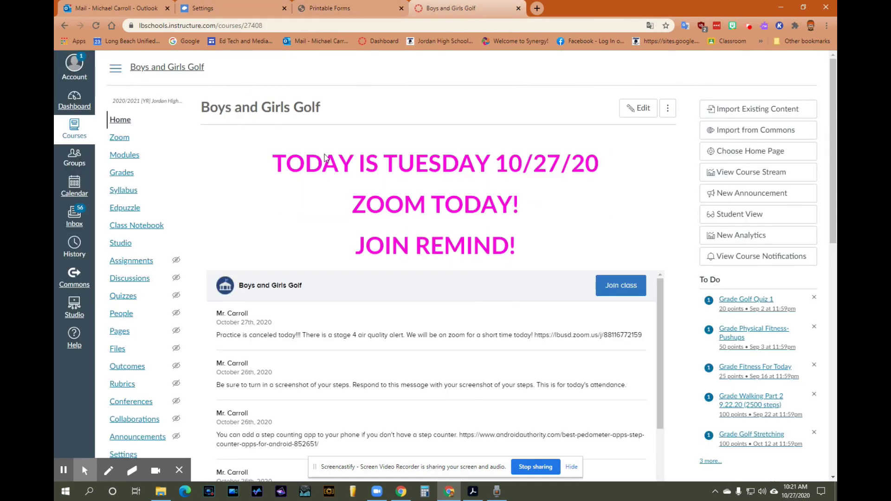
- Open the Period 7 Golf Home Page in the Canvas editor
scroll(454, 283, down, 3)
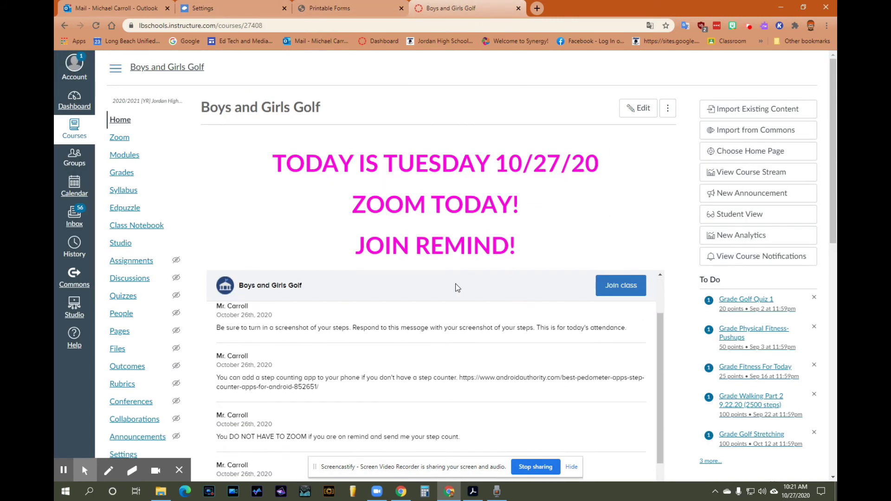
scroll(454, 283, up, 3)
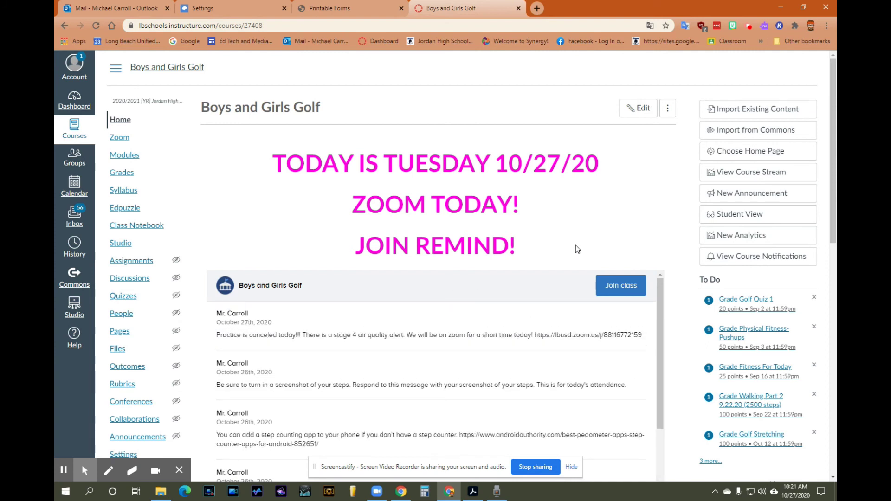
click(648, 110)
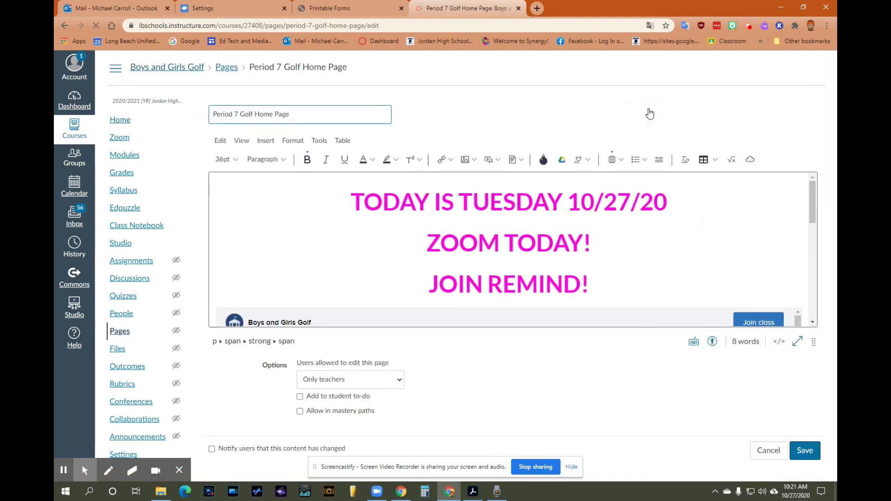
- Paste the iframe code into the Insert > Embed box, then delete it and cancel without saving
click(266, 141)
click(278, 258)
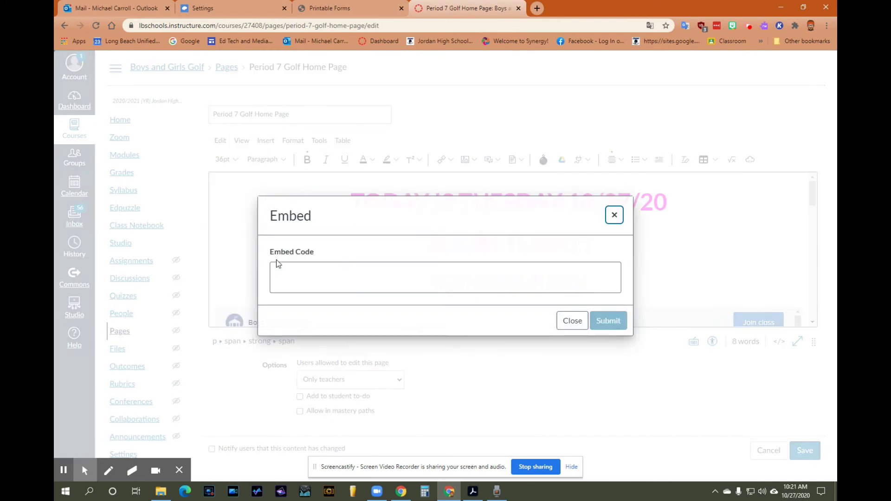
key(ctrl+v)
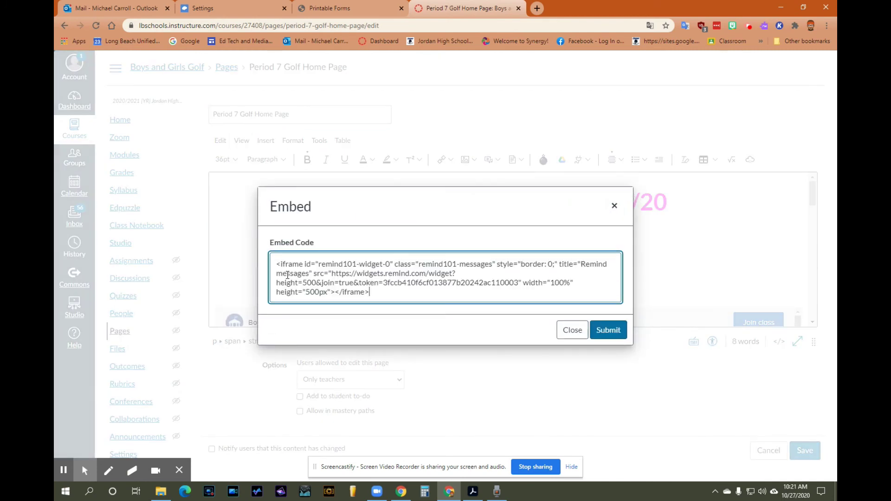
drag(382, 298, 247, 264)
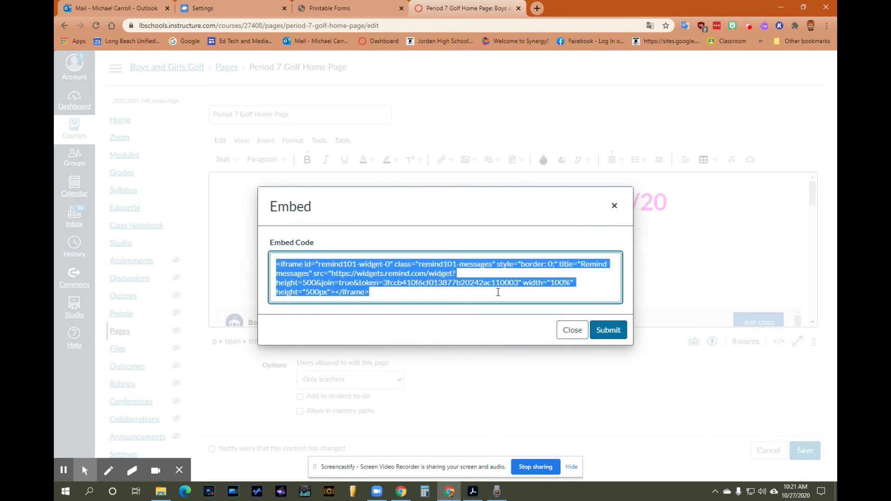
key(BackSpace)
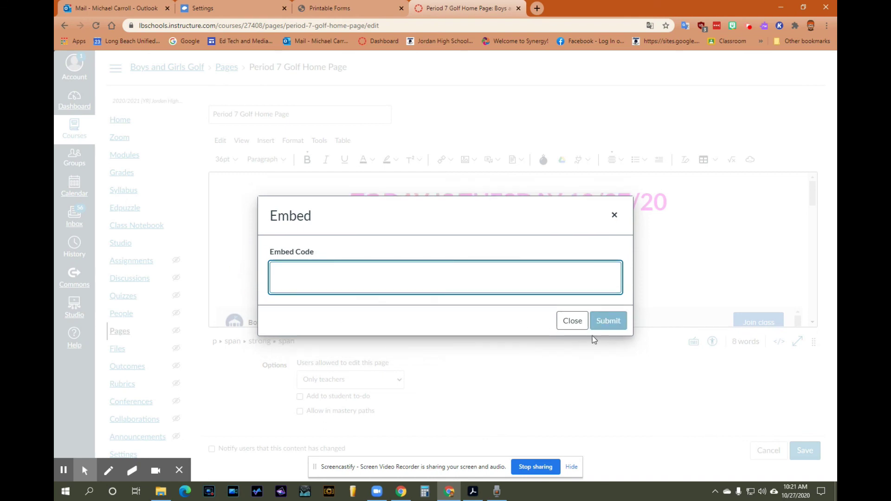
click(572, 321)
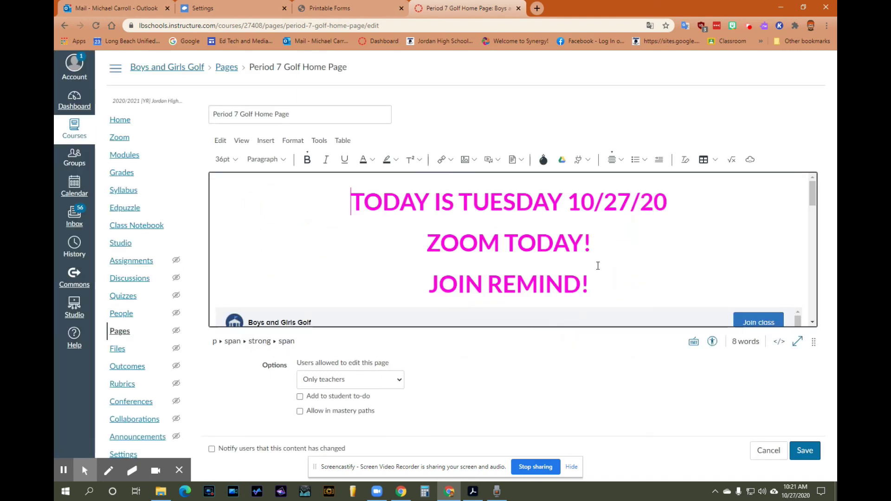
click(764, 452)
- Scroll through the published home page's Remind feed, then return from the converter to the help article
scroll(594, 268, down, 3)
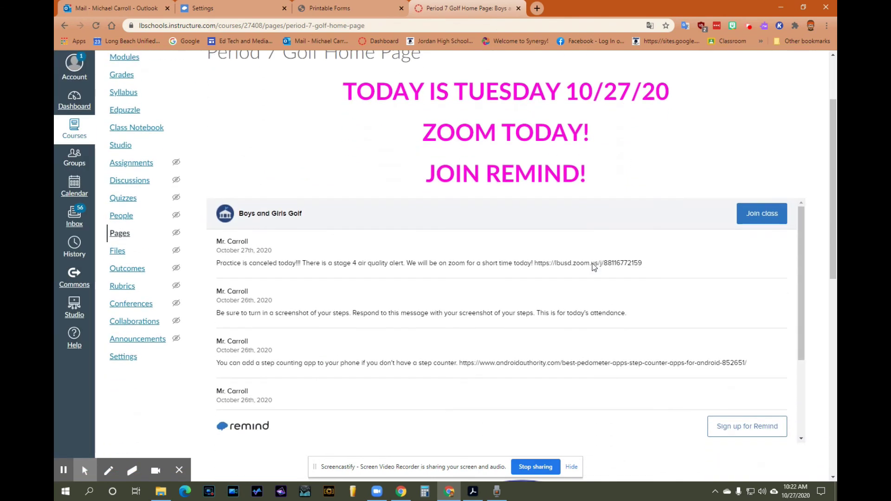
scroll(594, 268, up, 1)
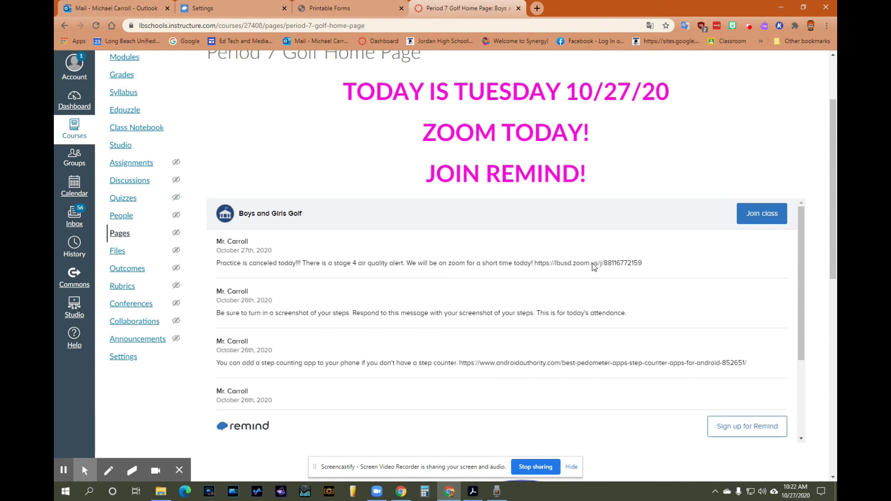
drag(834, 162, 835, 186)
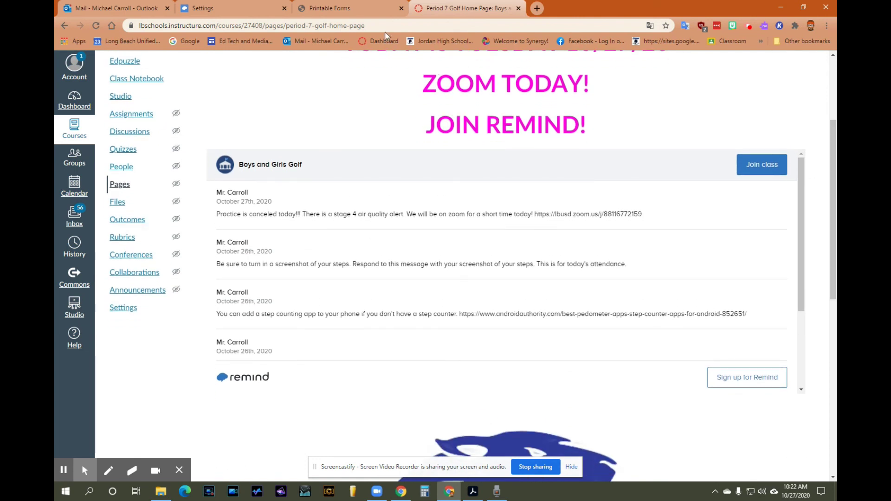
click(347, 8)
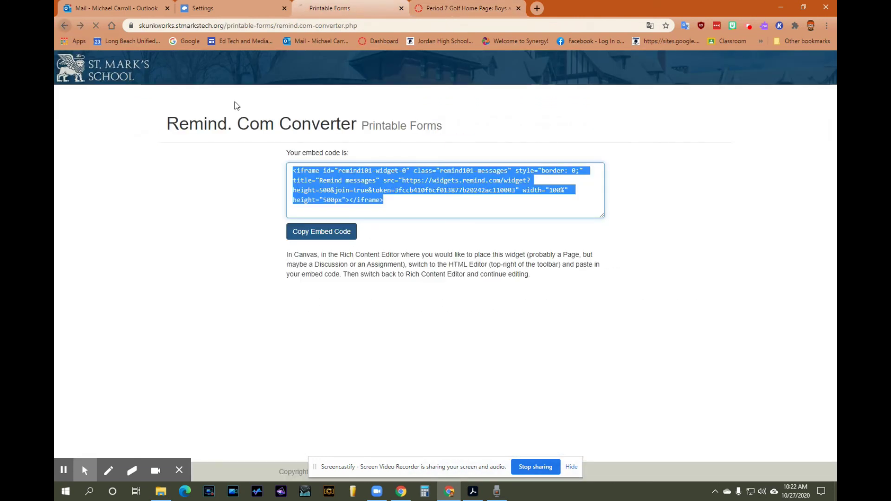
click(64, 26)
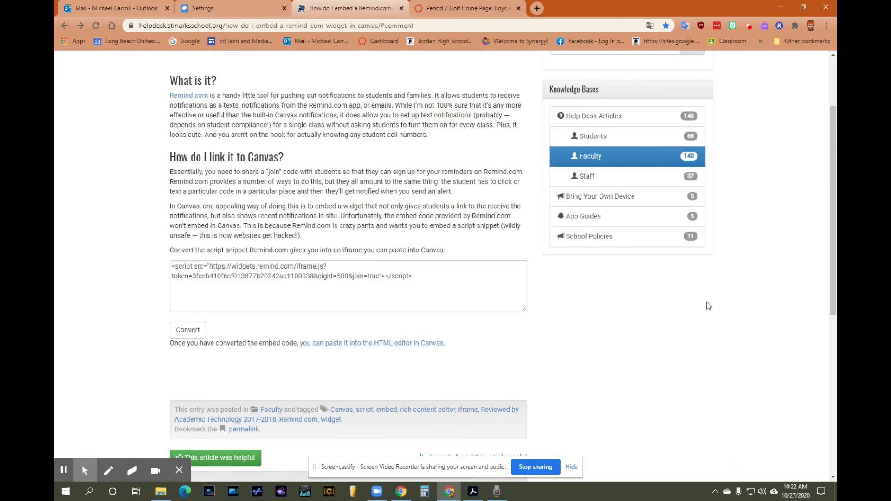